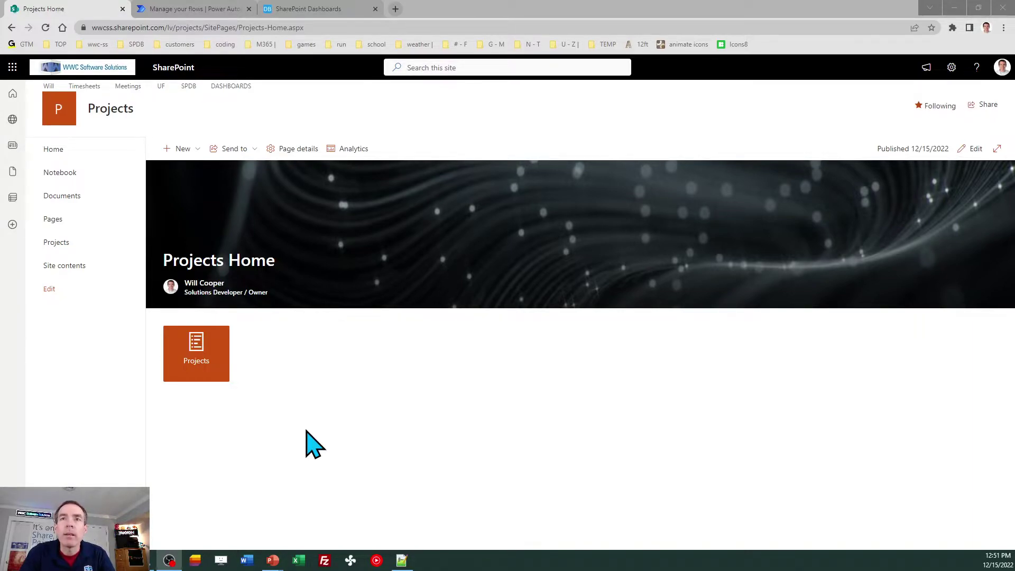
Open the empty Projects list from its tile in SharePoint.
left_click(196, 355)
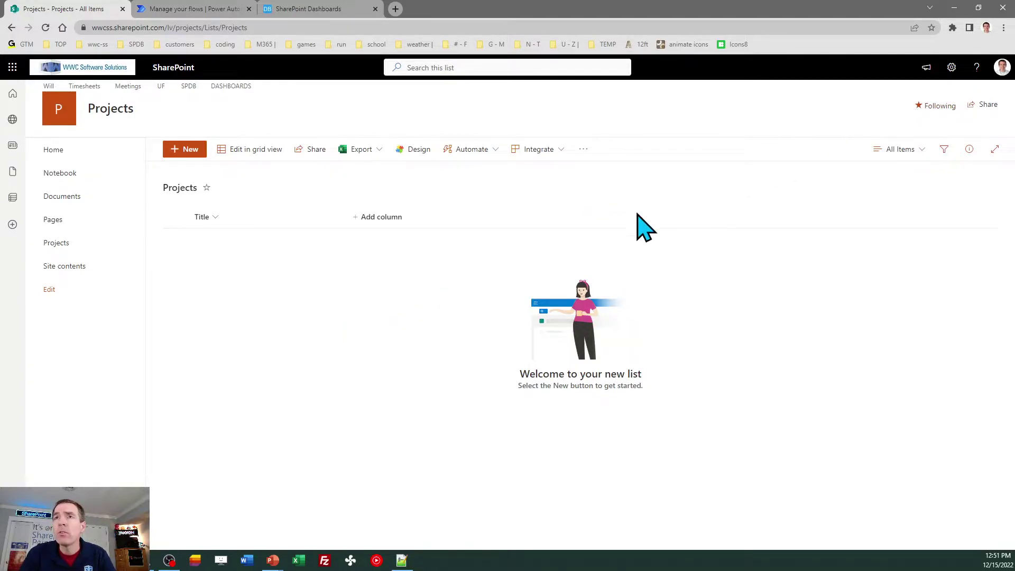
Create a Hyperlink column named 'Documents' in the Projects list and save it.
left_click(389, 225)
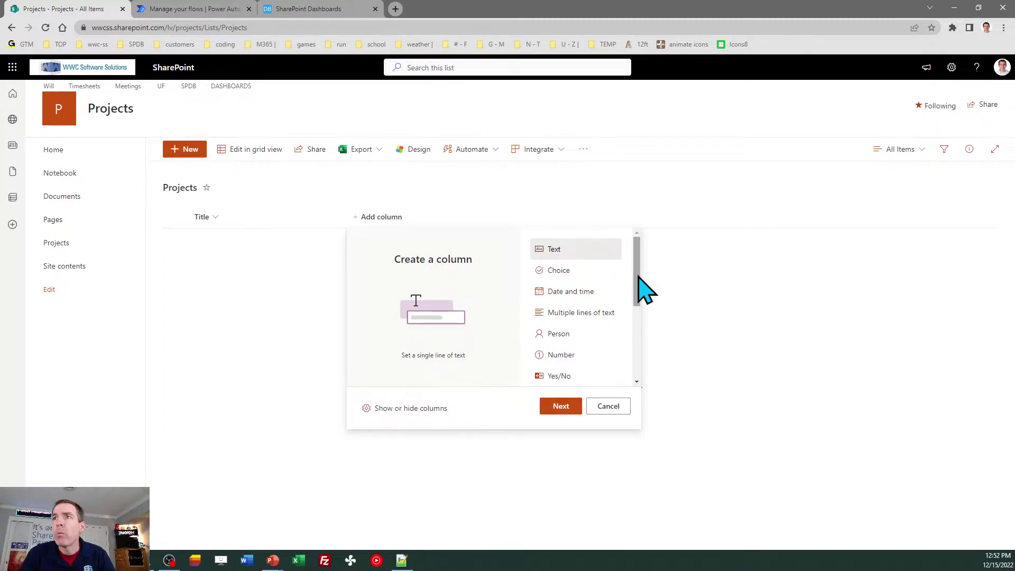
left_click_drag(637, 276, 637, 301)
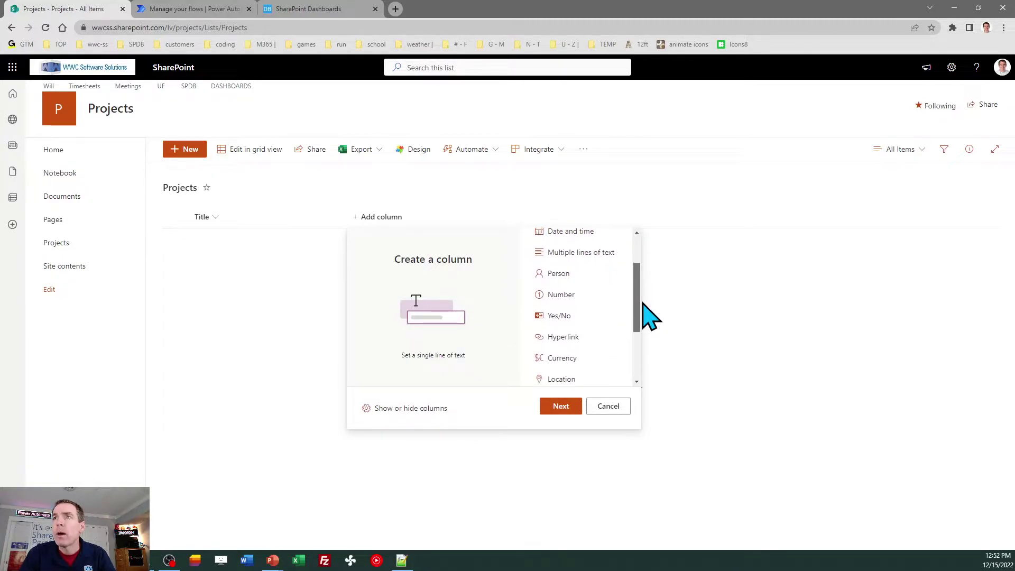
left_click(575, 337)
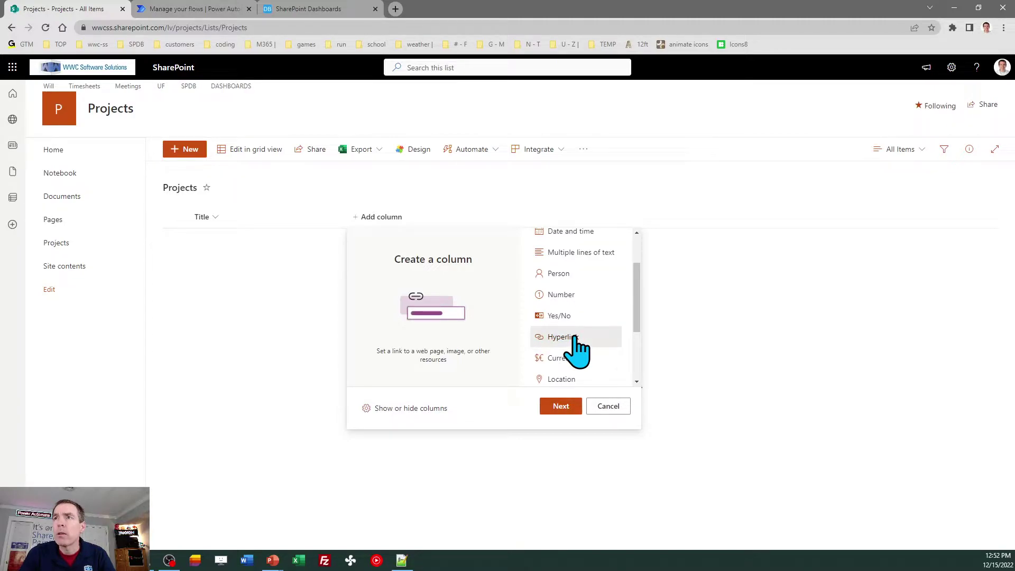
left_click(561, 406)
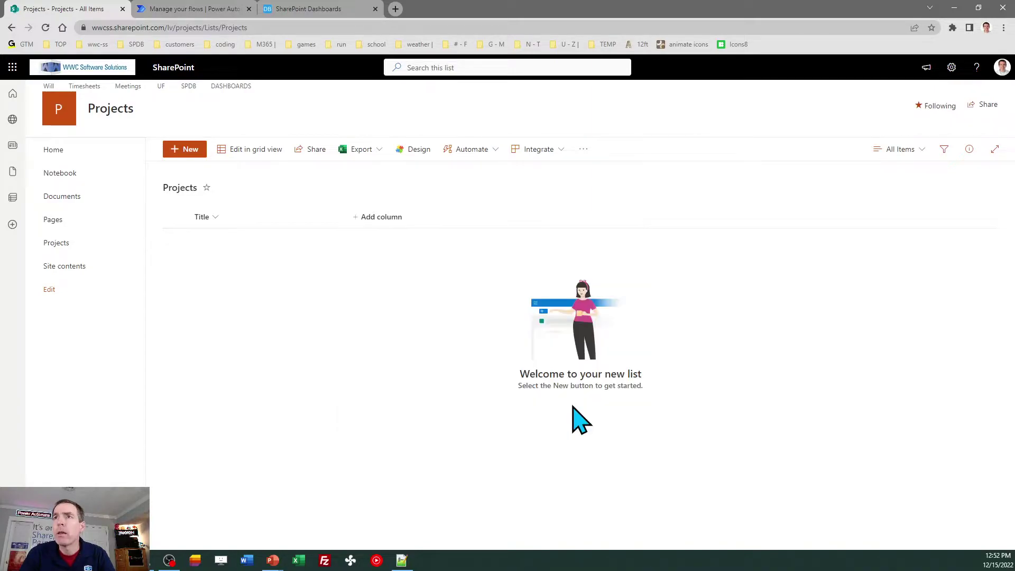
type("D")
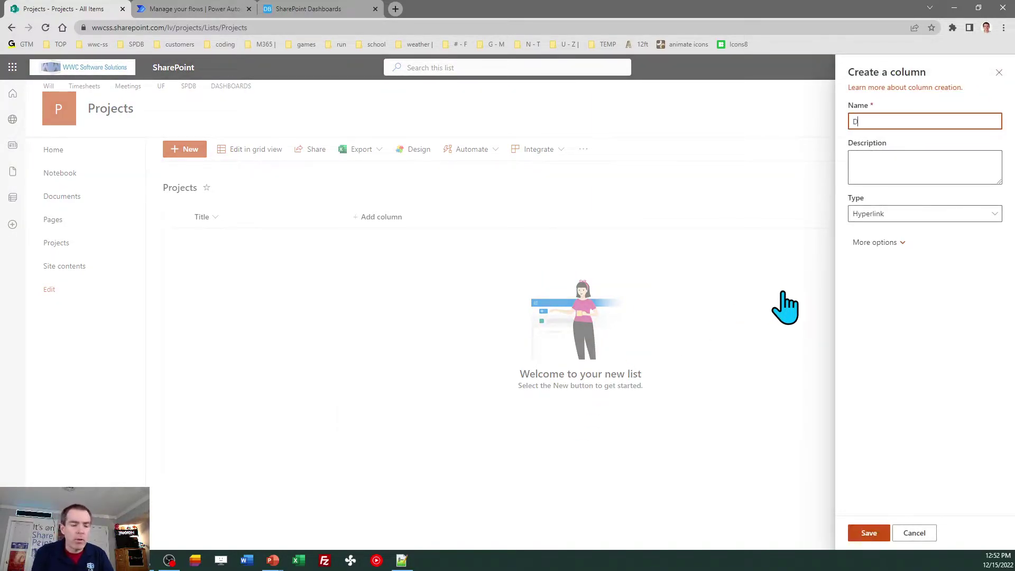
type("ocuments")
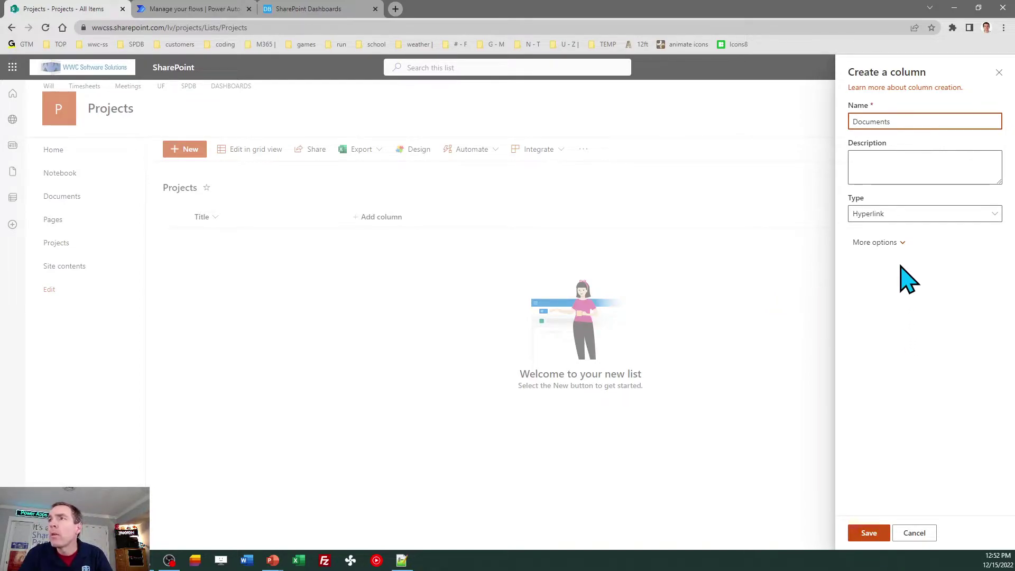
left_click(899, 244)
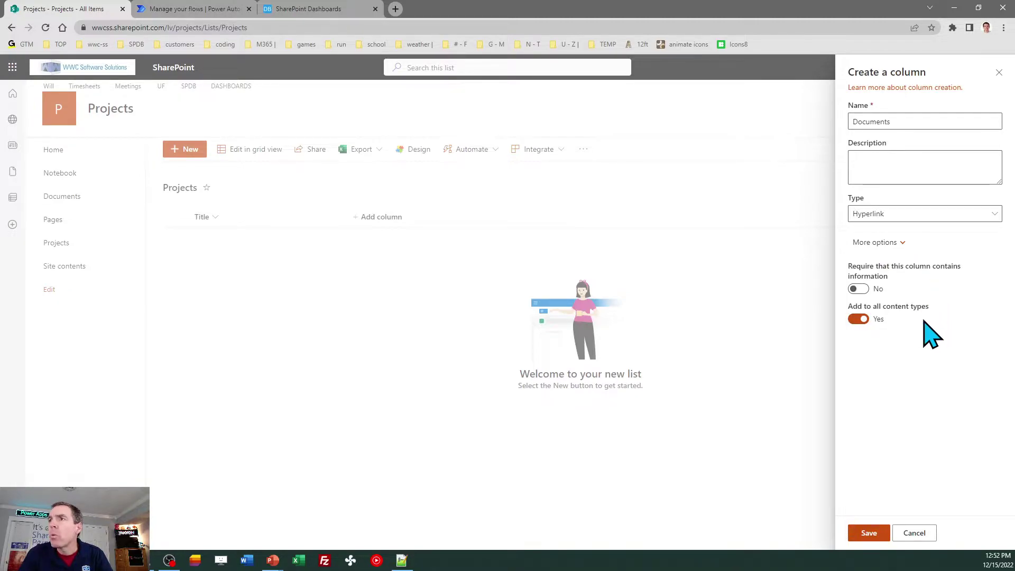
left_click(870, 533)
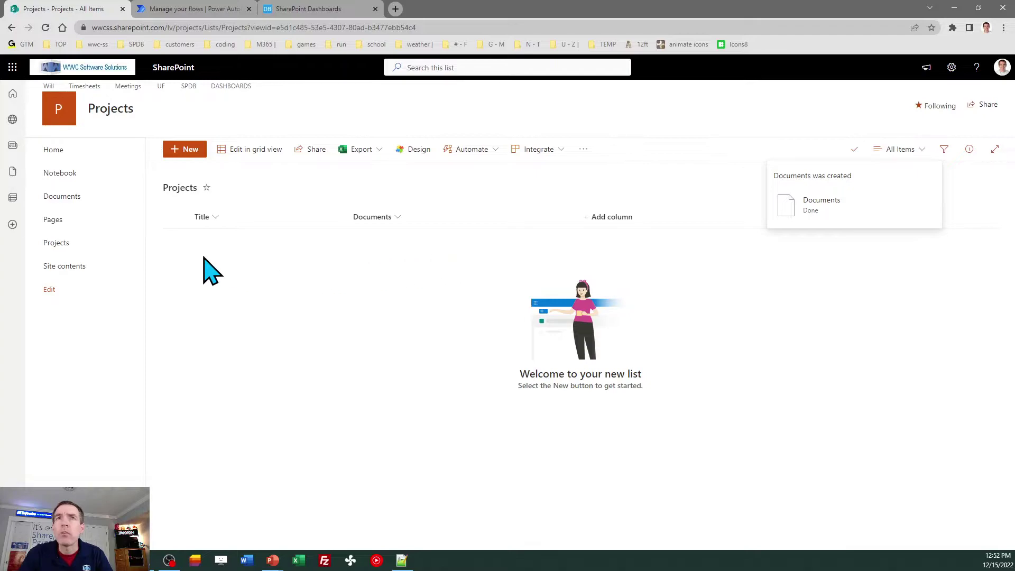
left_click(62, 197)
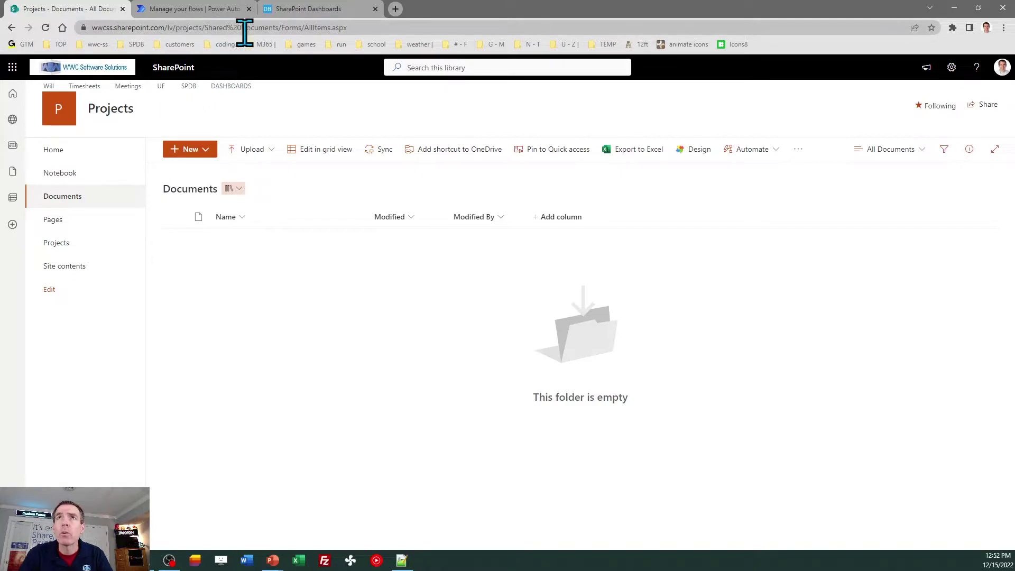
left_click(11, 28)
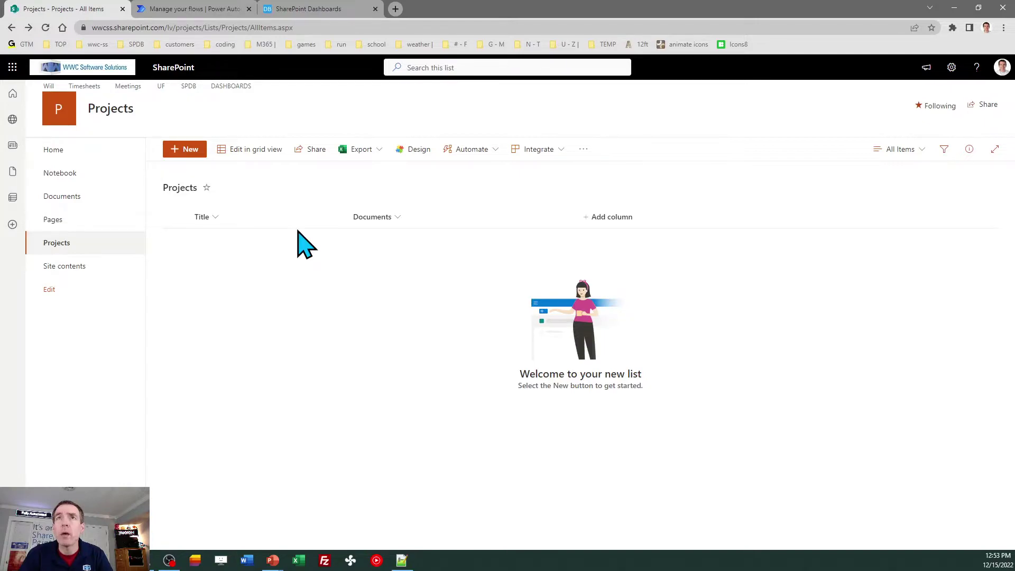
Create automated cloud flow 'When a New Project is Created Make Folder' with the 'When an item is created' trigger.
left_click(193, 9)
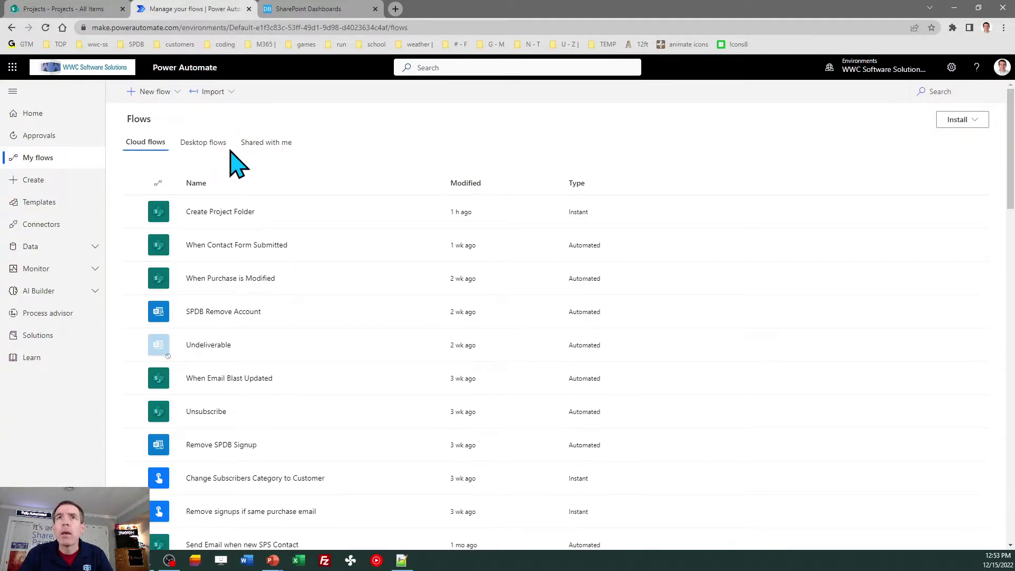
left_click(150, 91)
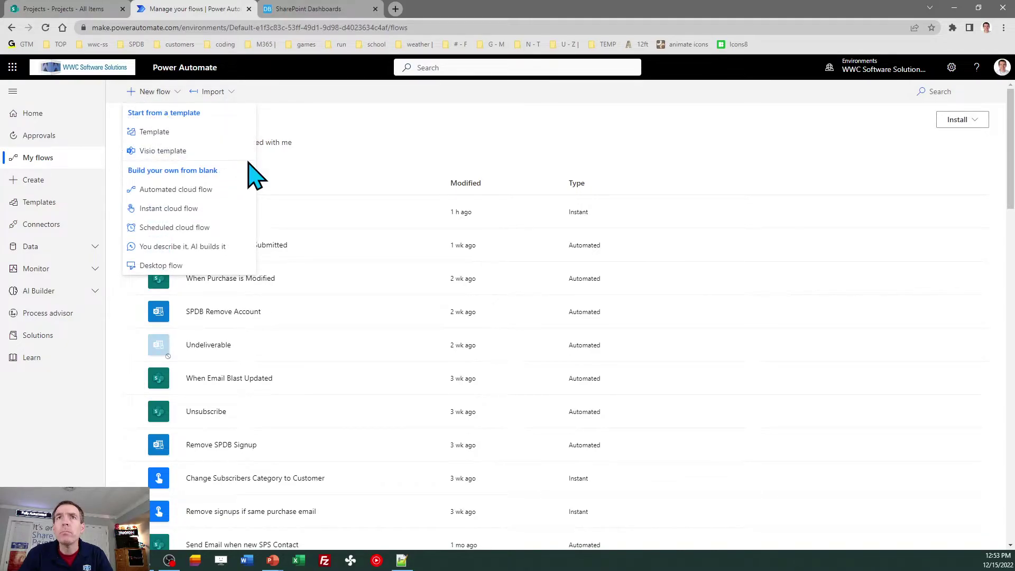
left_click(191, 192)
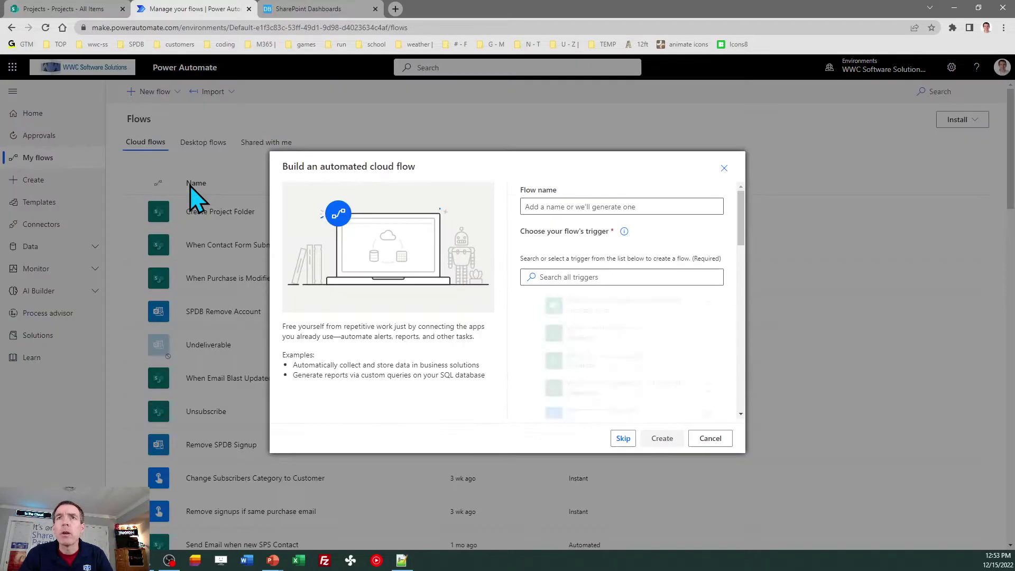
left_click(540, 208)
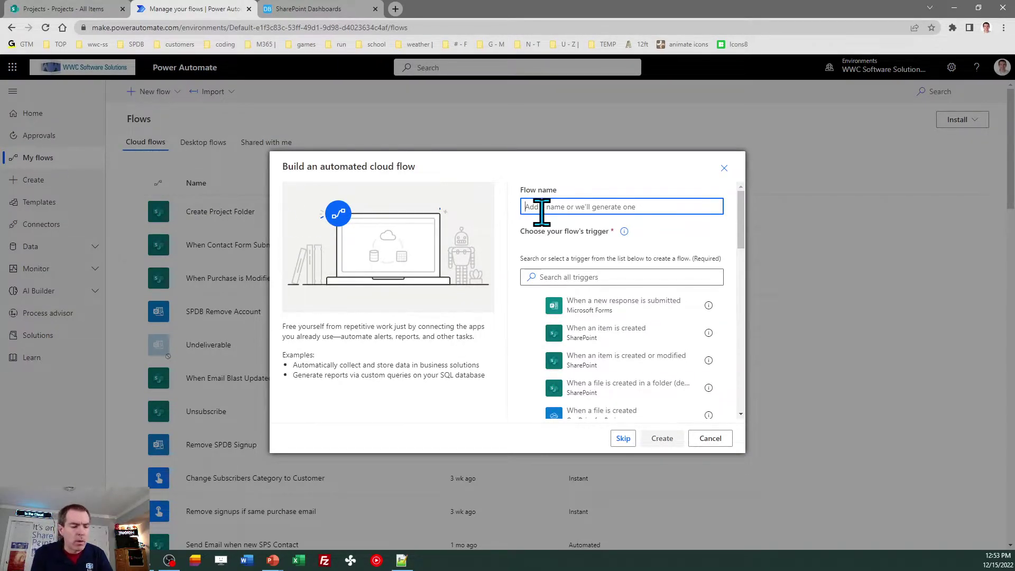
type("When a New Project")
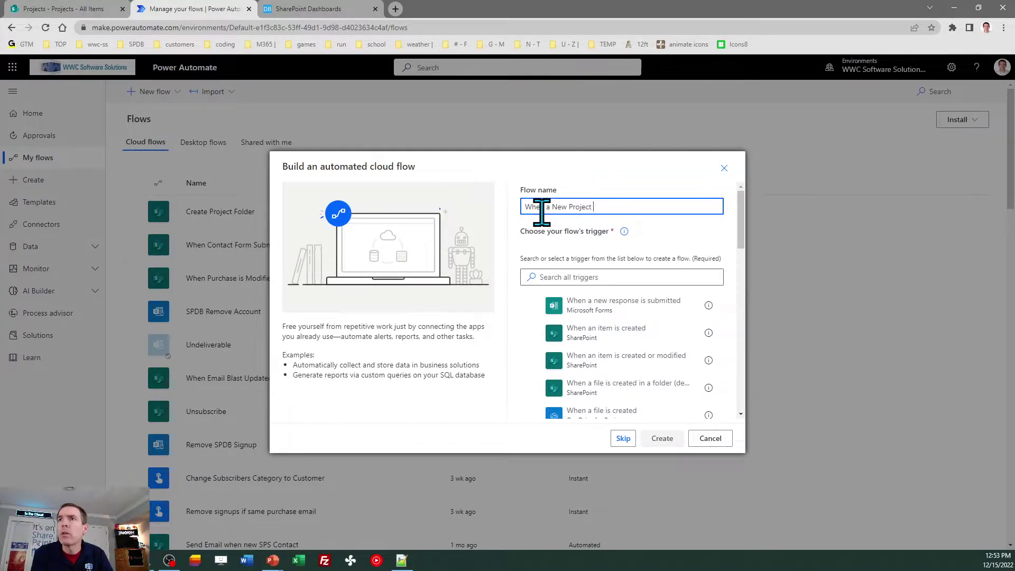
type(" is Created-")
key("BackSpace")
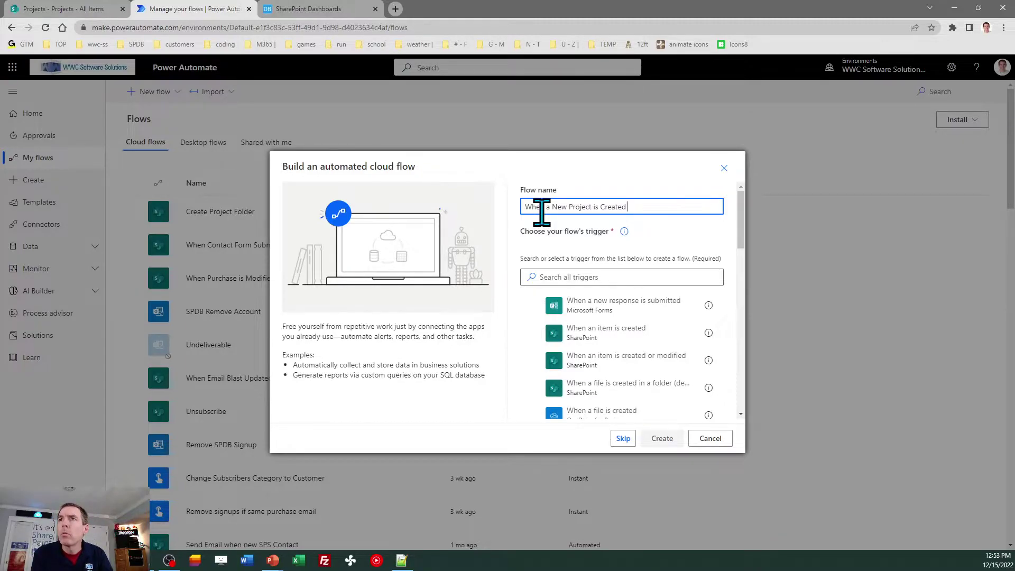
type("Make Folder")
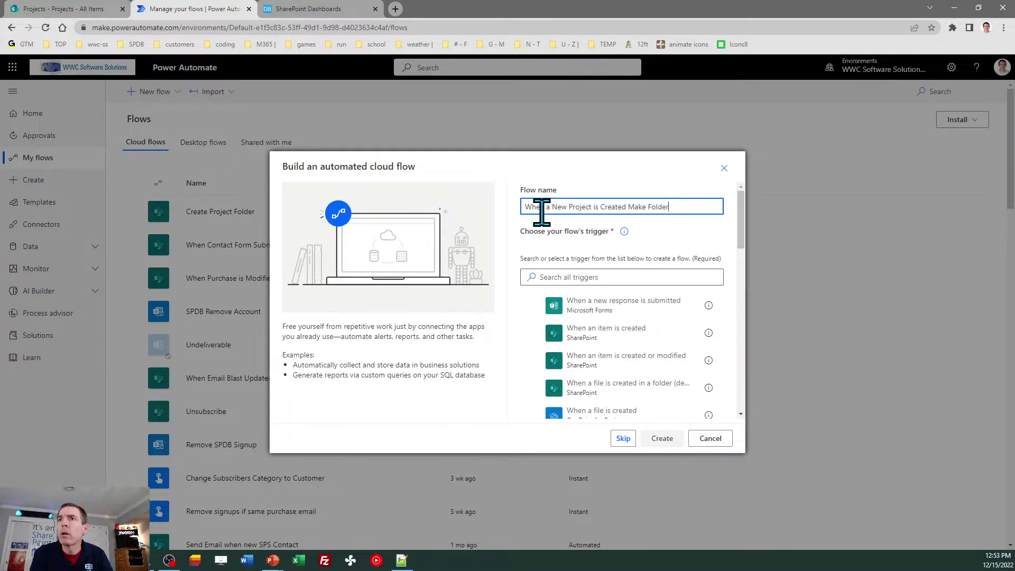
left_click(603, 333)
left_click(670, 451)
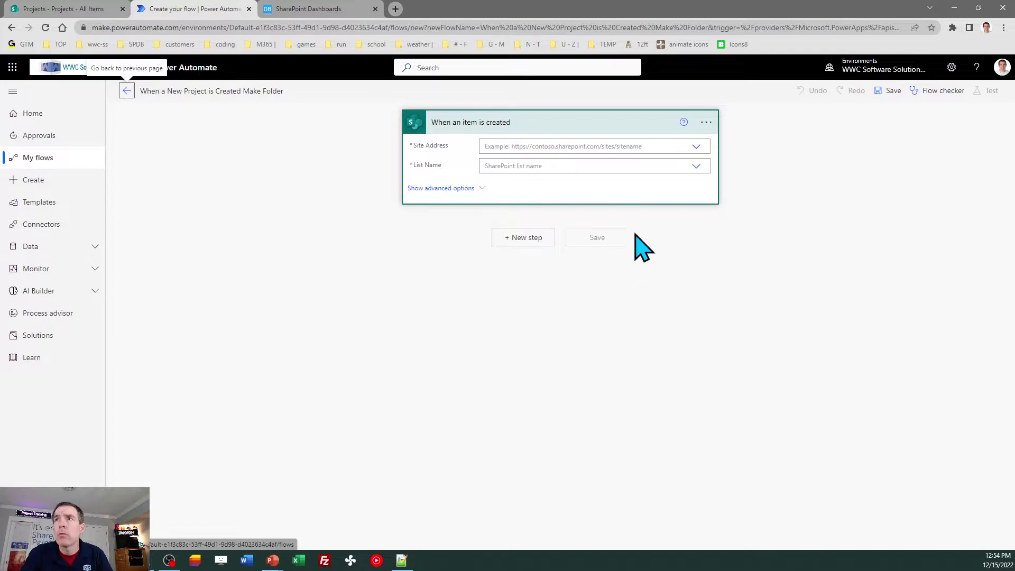
Set the trigger's Site Address to the Projects site and List Name to Projects.
left_click(677, 145)
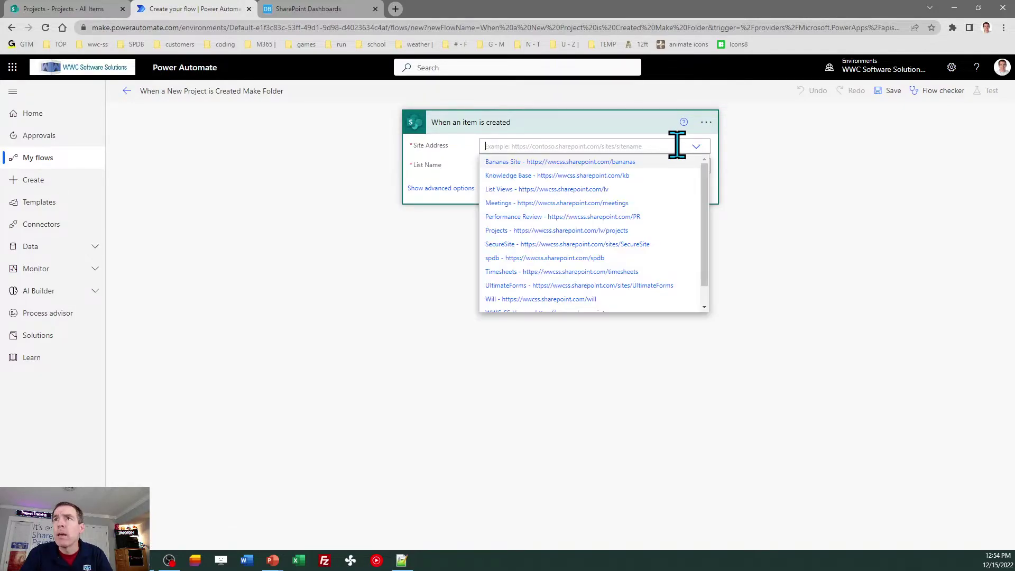
left_click(608, 231)
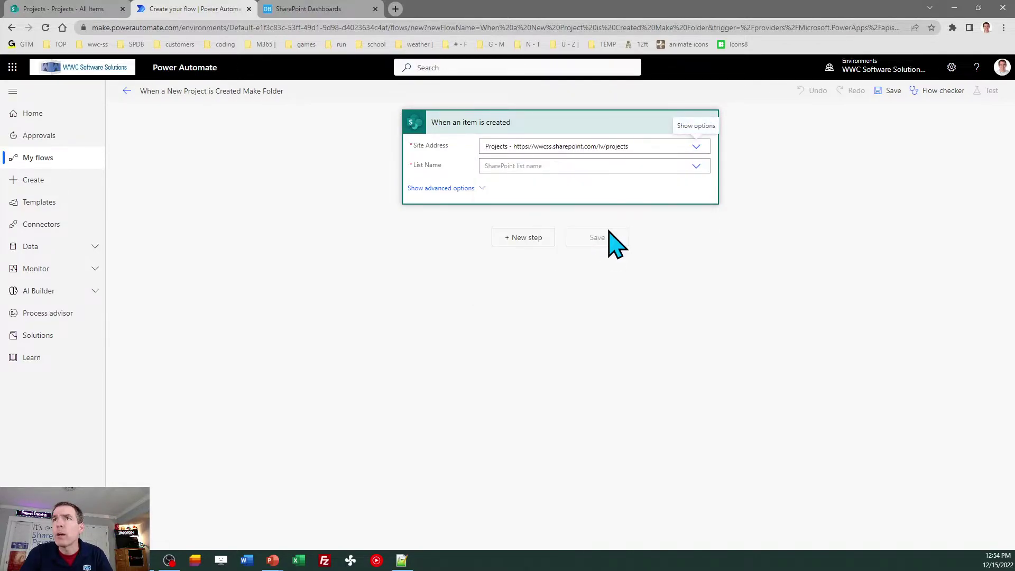
left_click(697, 165)
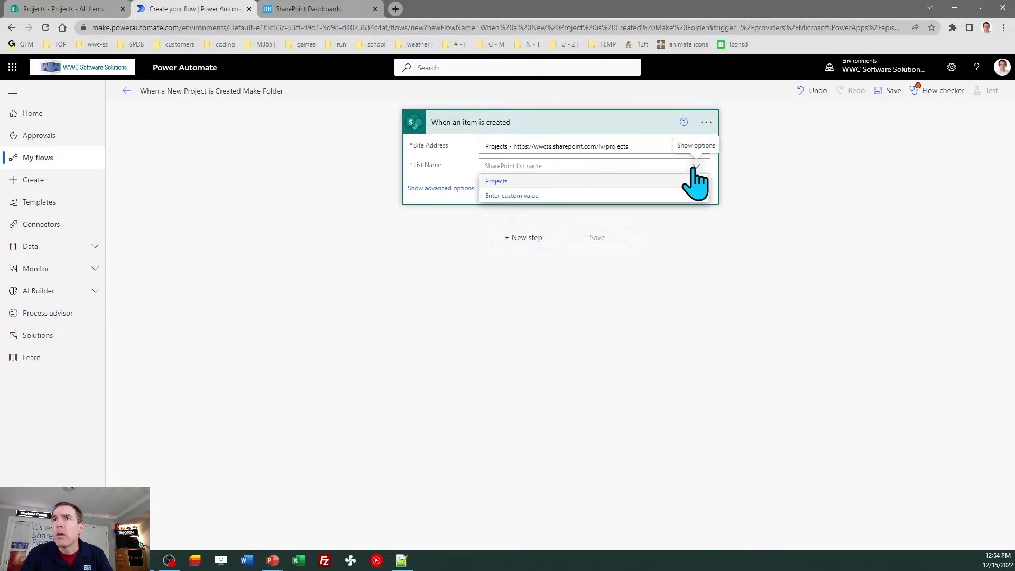
left_click(562, 181)
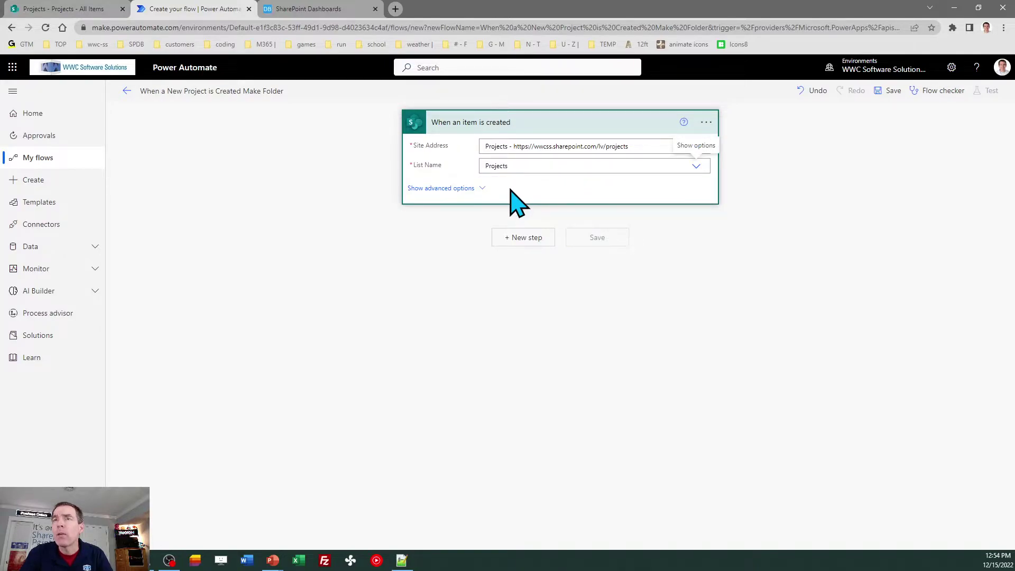
left_click(451, 189)
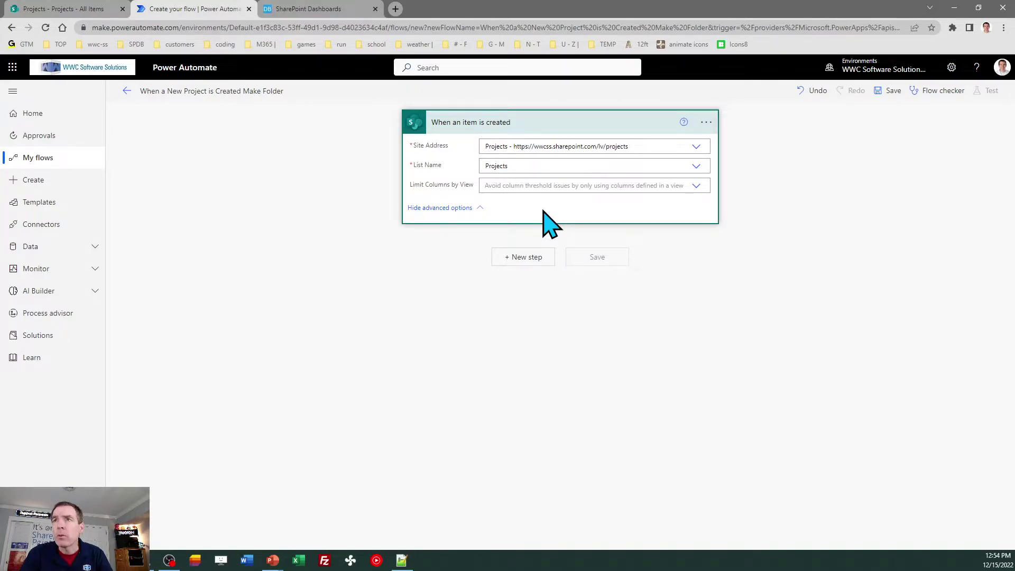
Add a SharePoint 'Create new folder' action after the trigger.
left_click(538, 266)
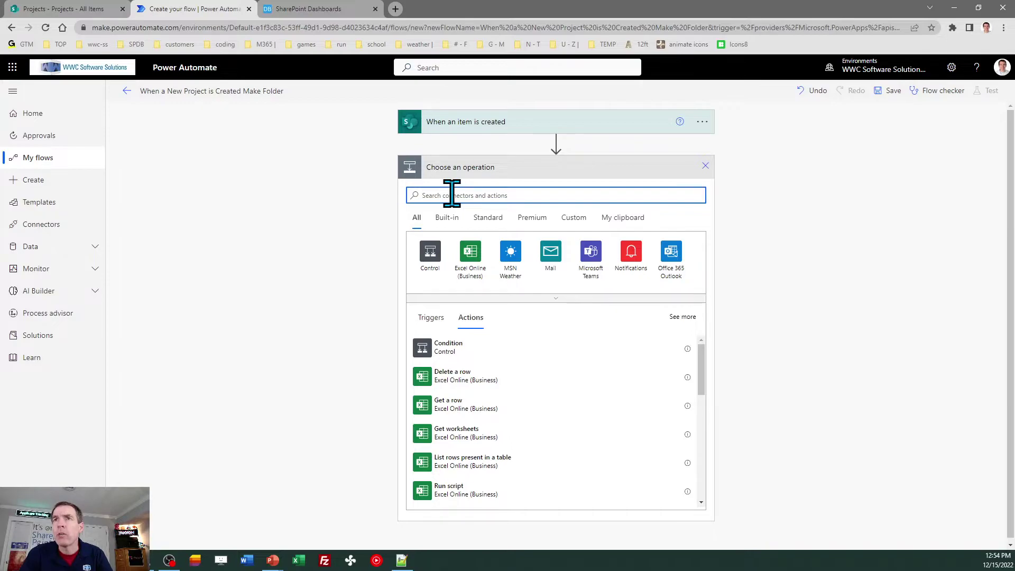
type("create folder")
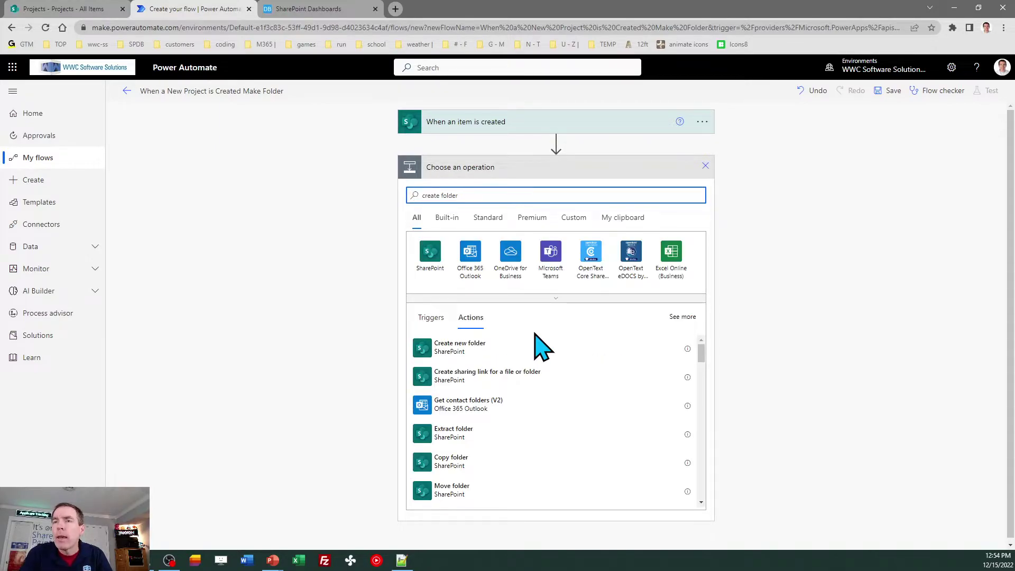
left_click(482, 350)
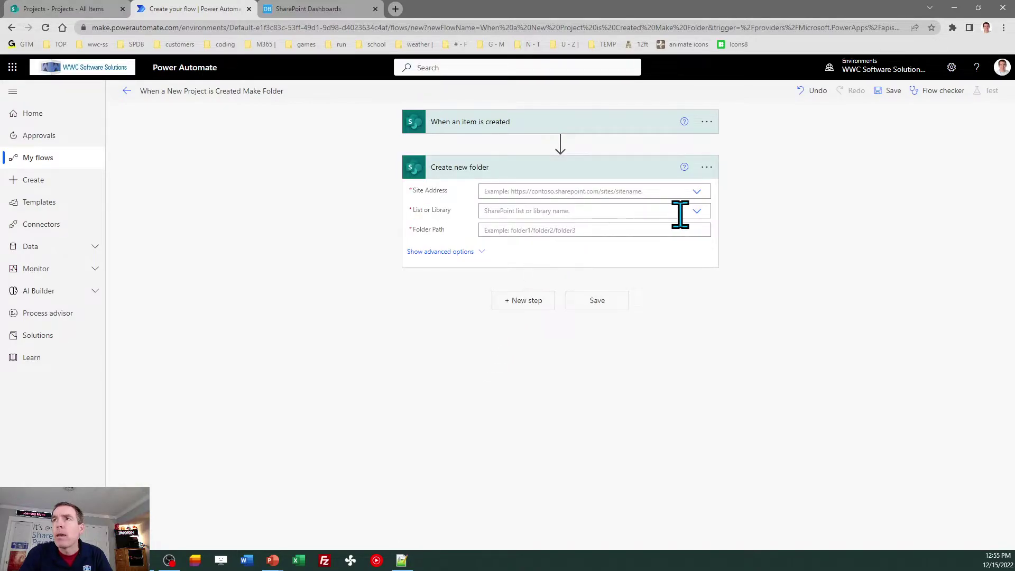
Target the folder action at the Projects site's Documents library.
left_click(697, 192)
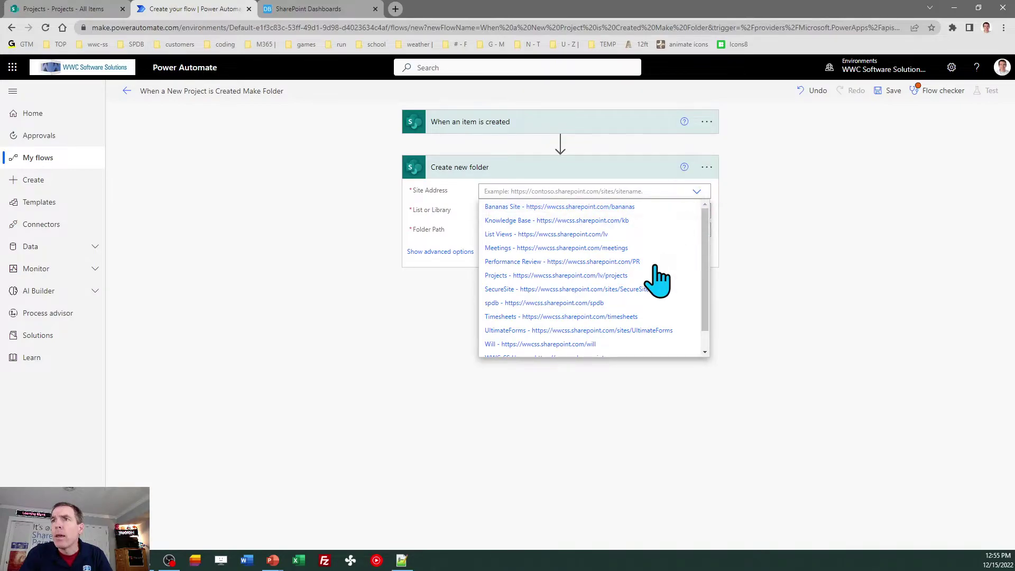
left_click(629, 276)
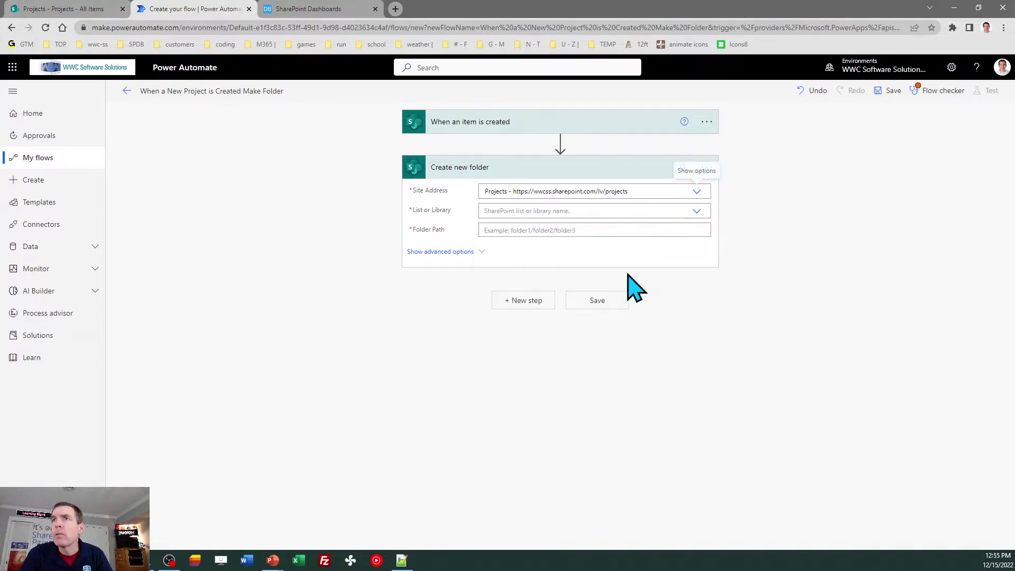
left_click(655, 207)
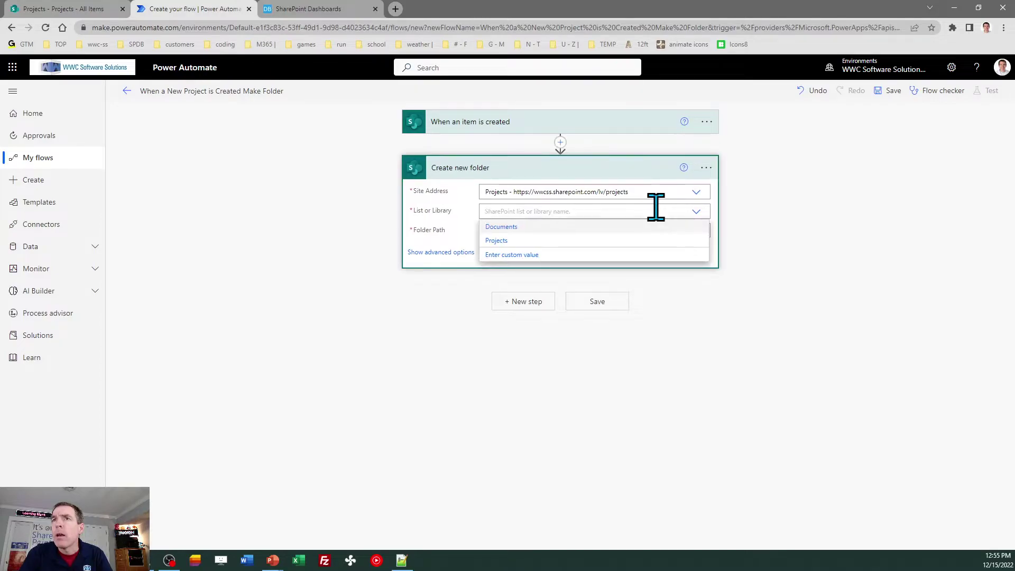
left_click(517, 227)
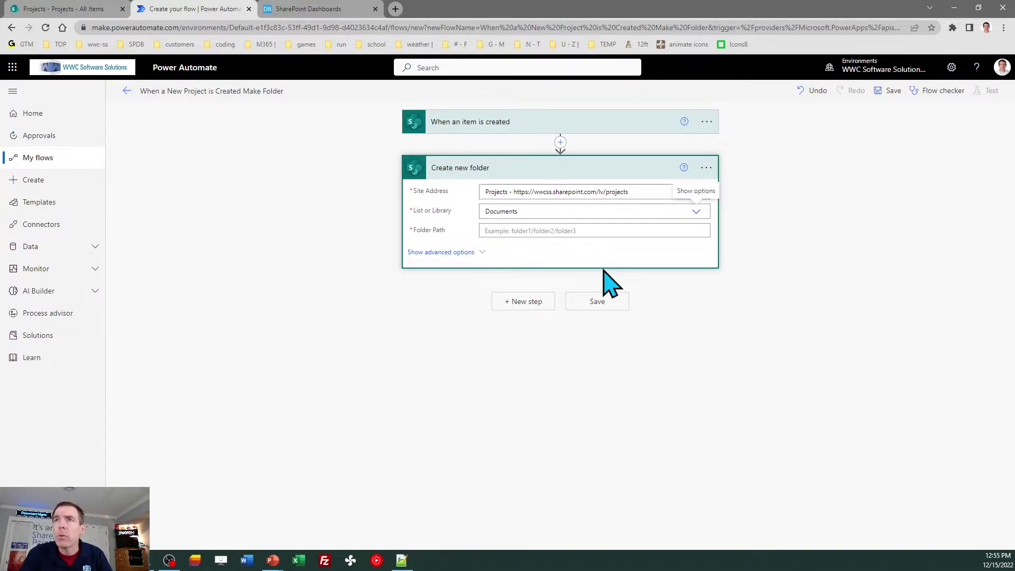
left_click(499, 230)
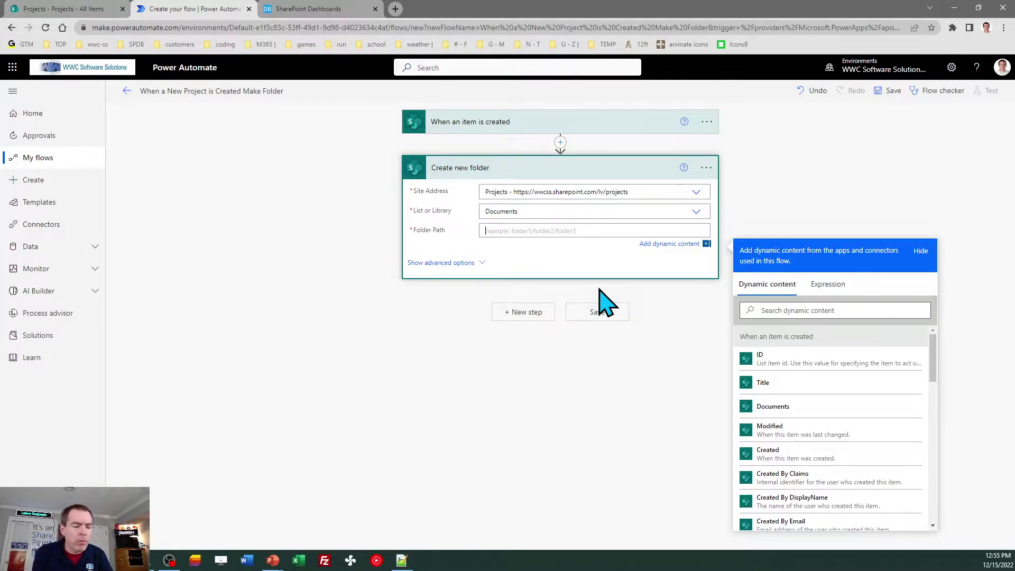
Set Folder Path to 'Project' followed by the created item's dynamic ID.
type("Project")
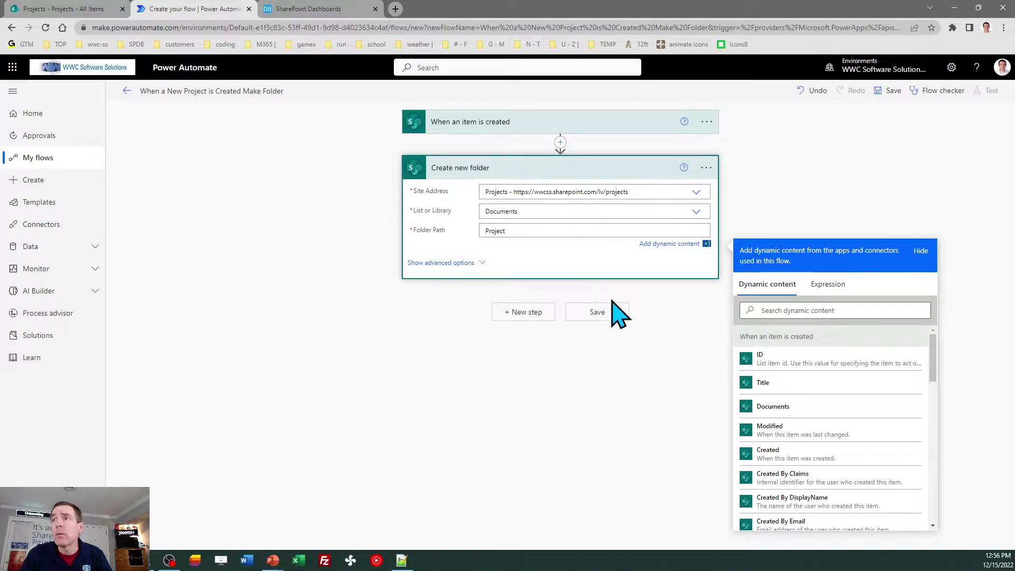
left_click(779, 359)
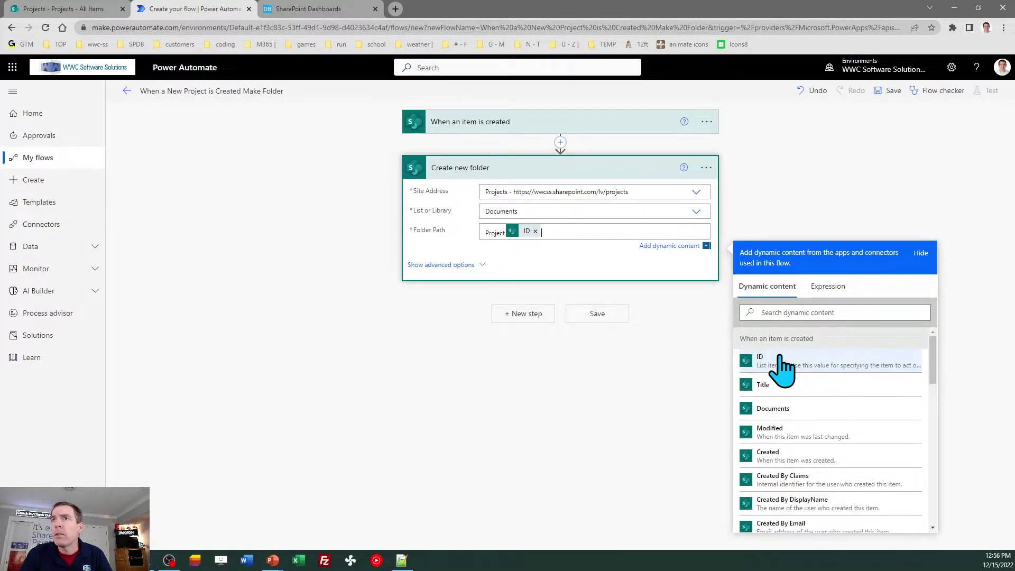
left_click(767, 212)
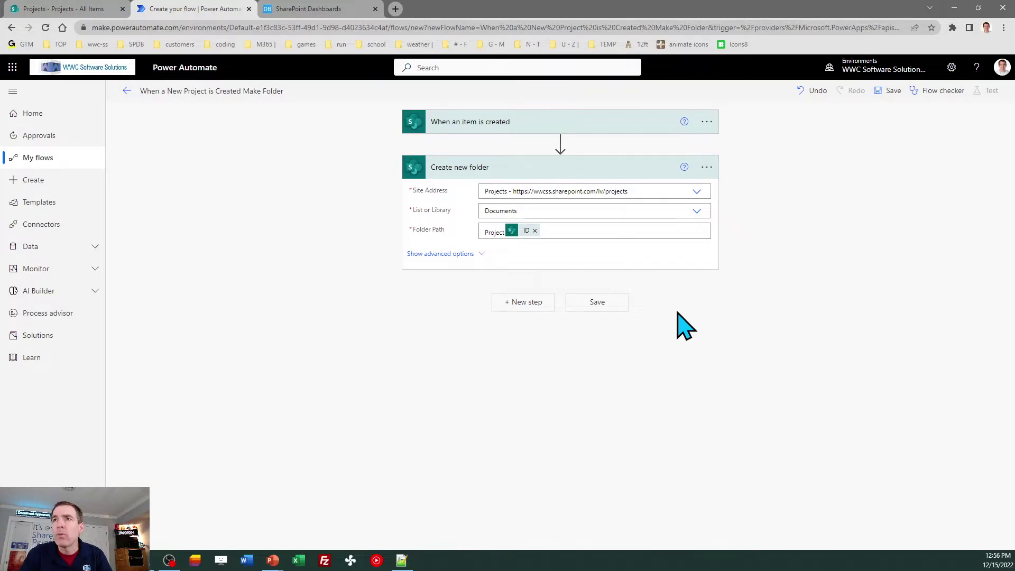
Add a SharePoint 'Update item' action after Create new folder.
left_click(516, 301)
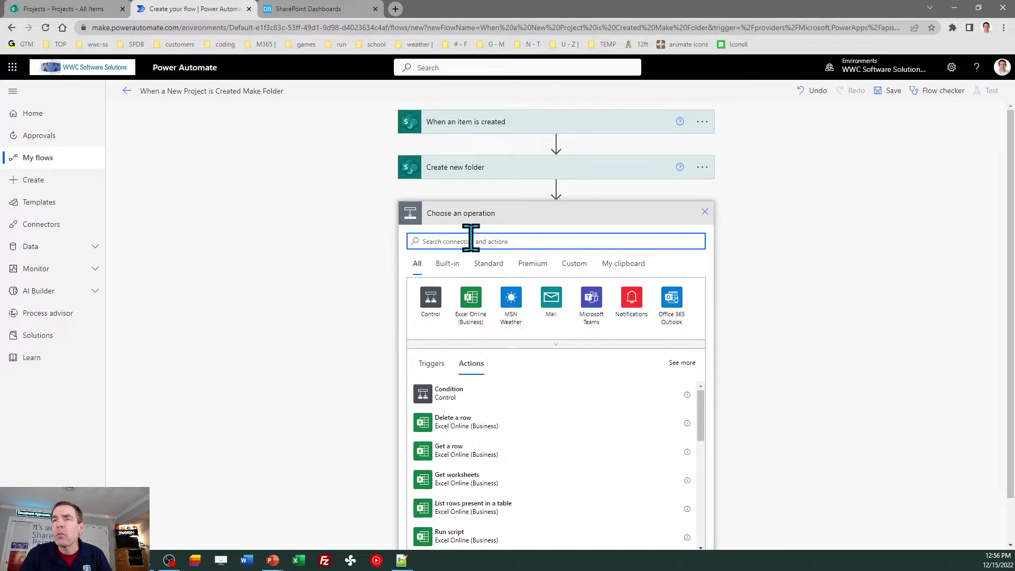
type("update item")
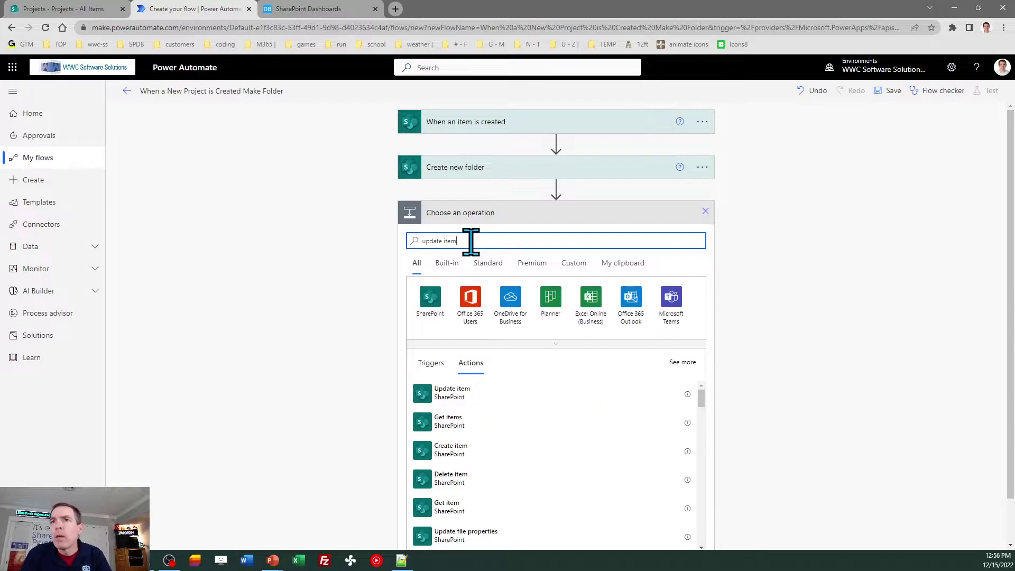
left_click(475, 396)
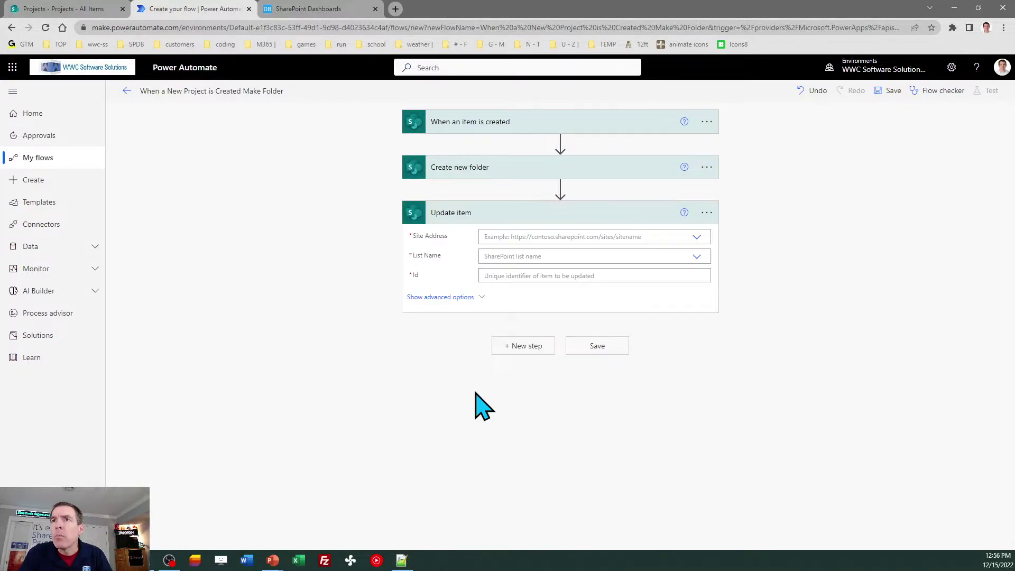
Set Update item's Site Address to the Projects site and List Name to Projects.
left_click(697, 238)
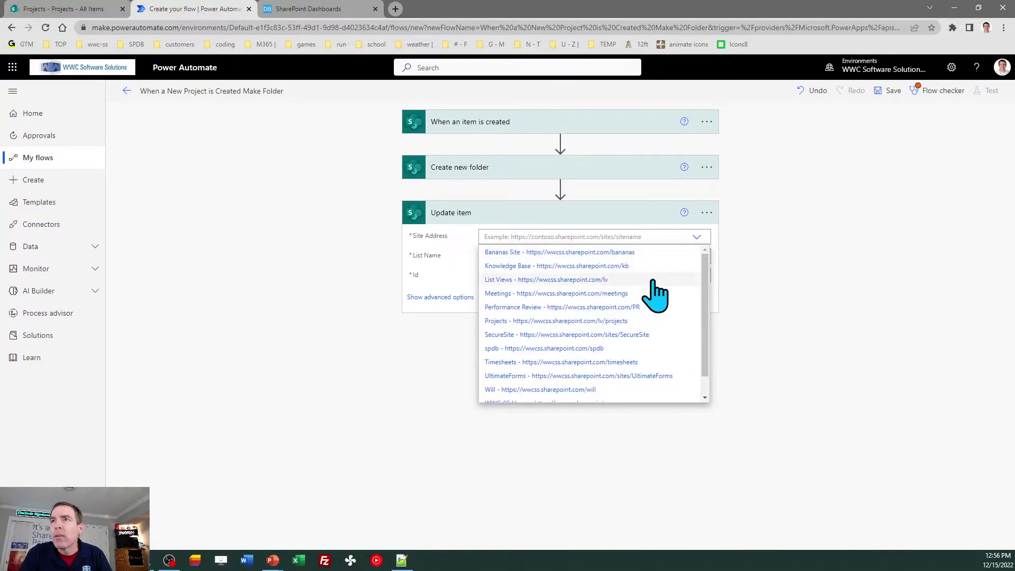
left_click(630, 323)
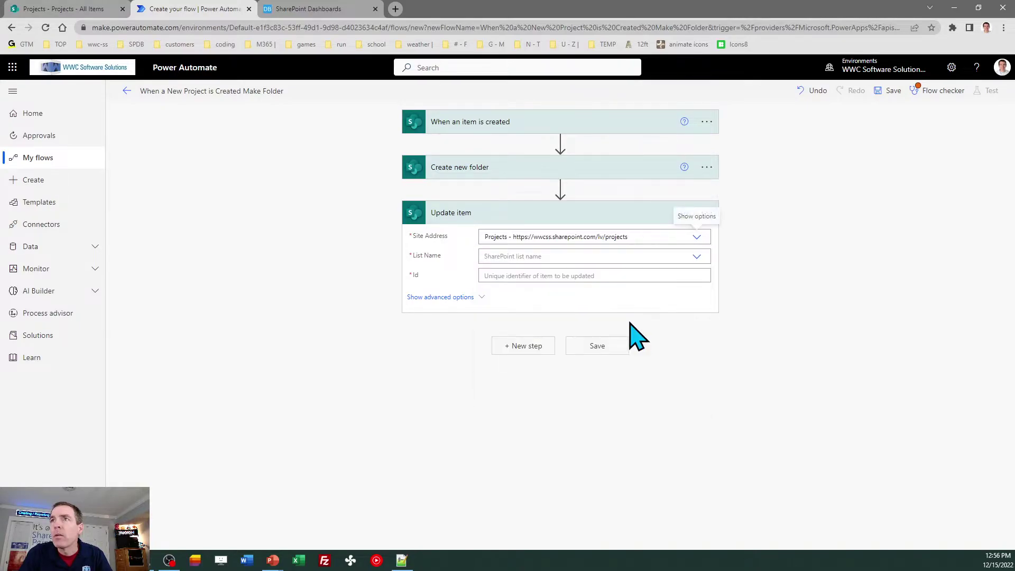
left_click(696, 256)
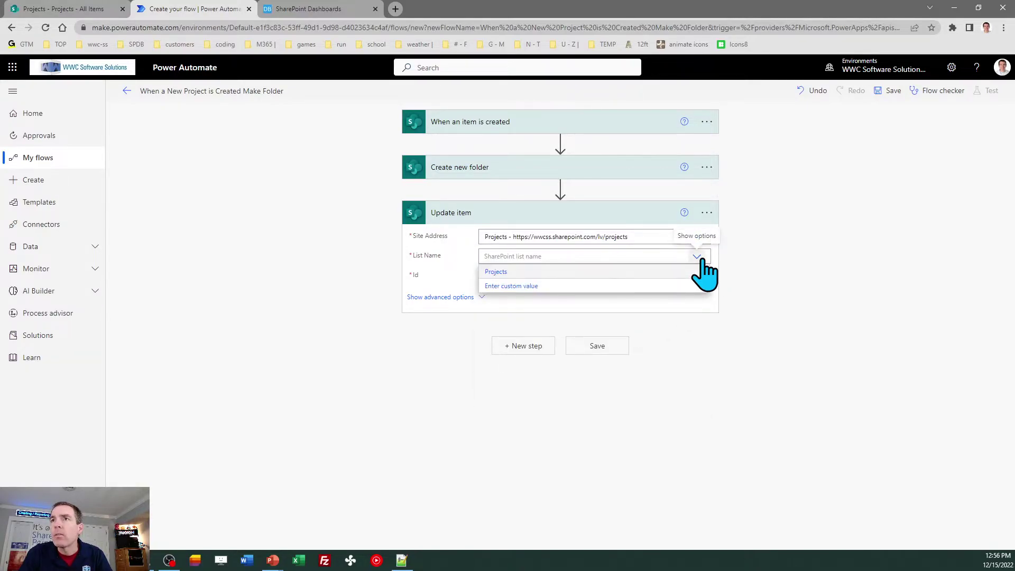
left_click(558, 272)
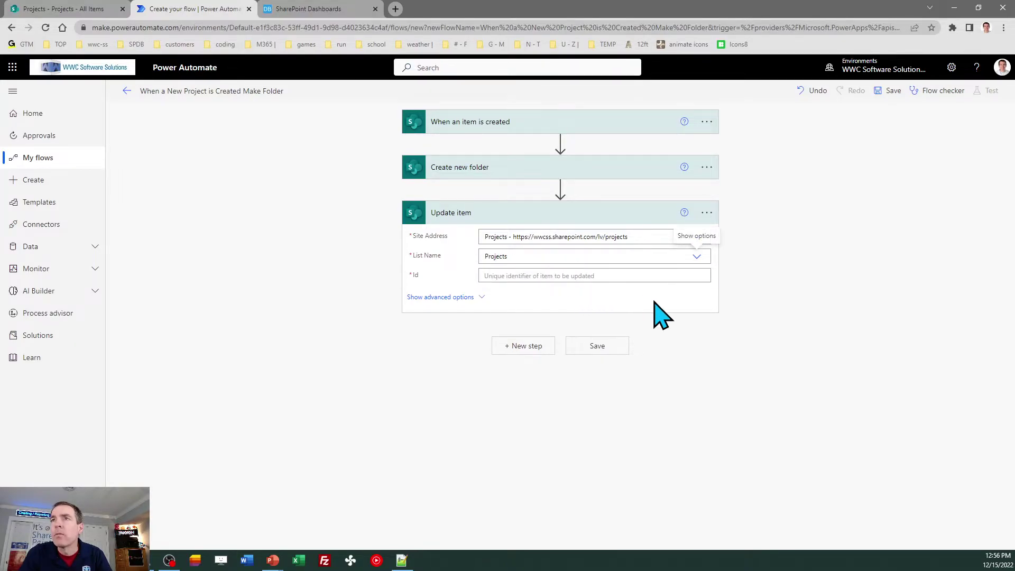
left_click(499, 275)
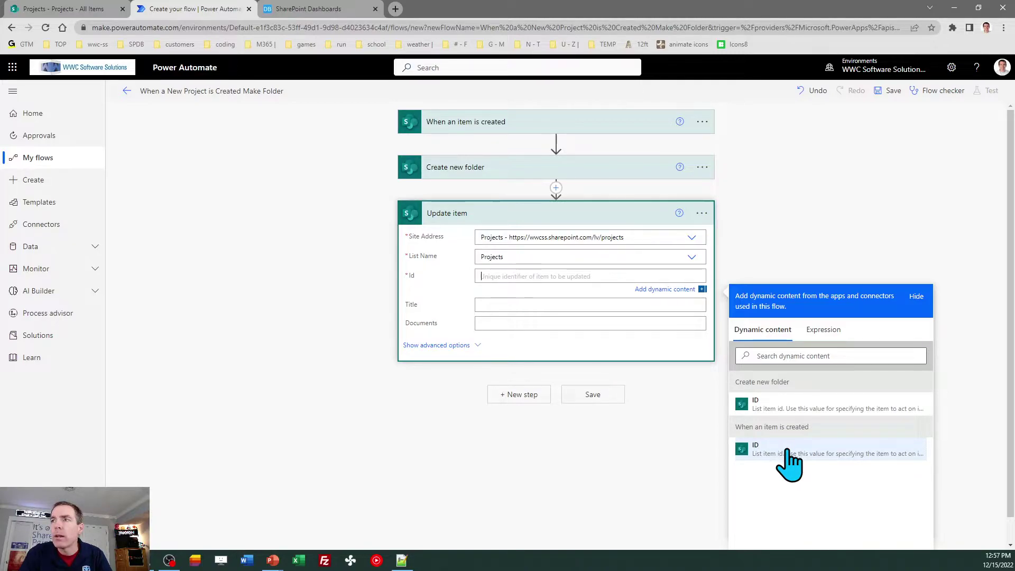
Fill Update item's Id with the trigger's ID and Title with the trigger's Title.
left_click(788, 448)
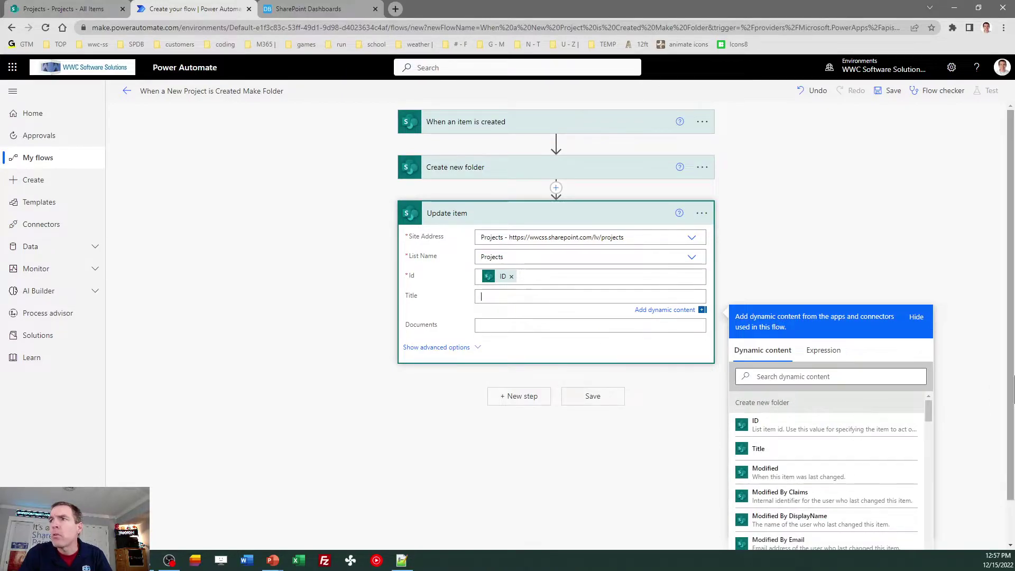
left_click(842, 377)
type("Title")
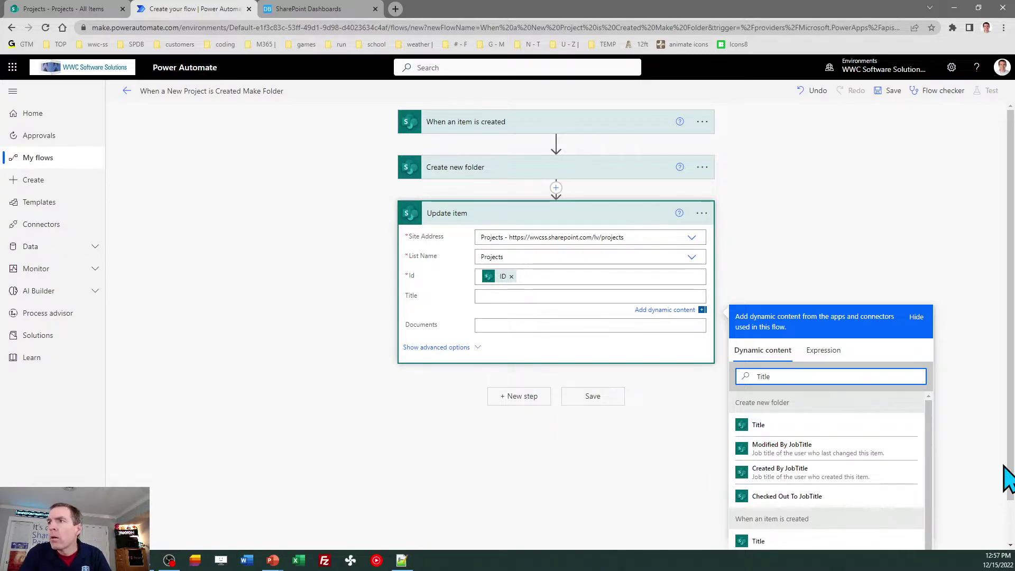
scroll(1008, 475, "down", 1)
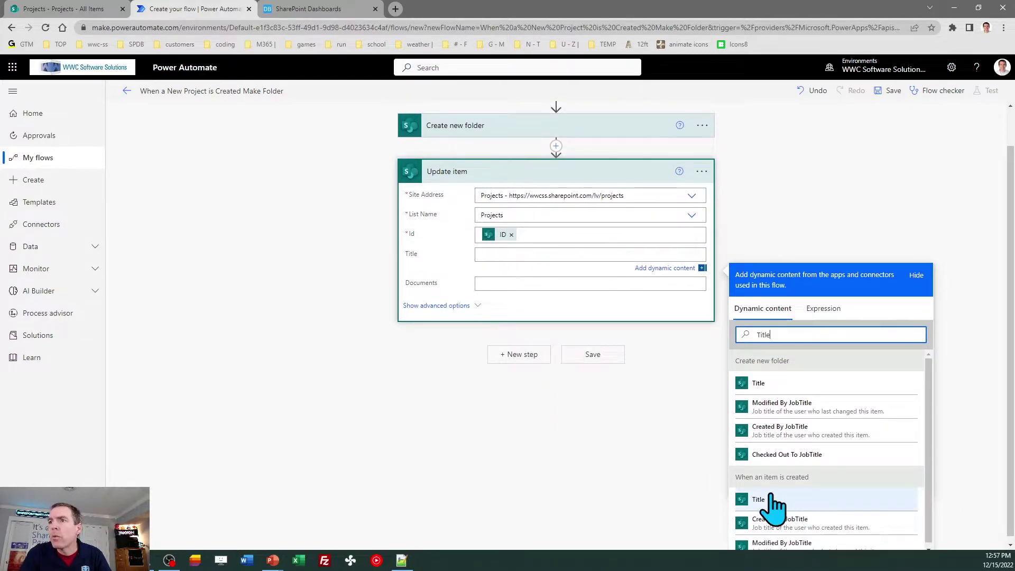
left_click(772, 499)
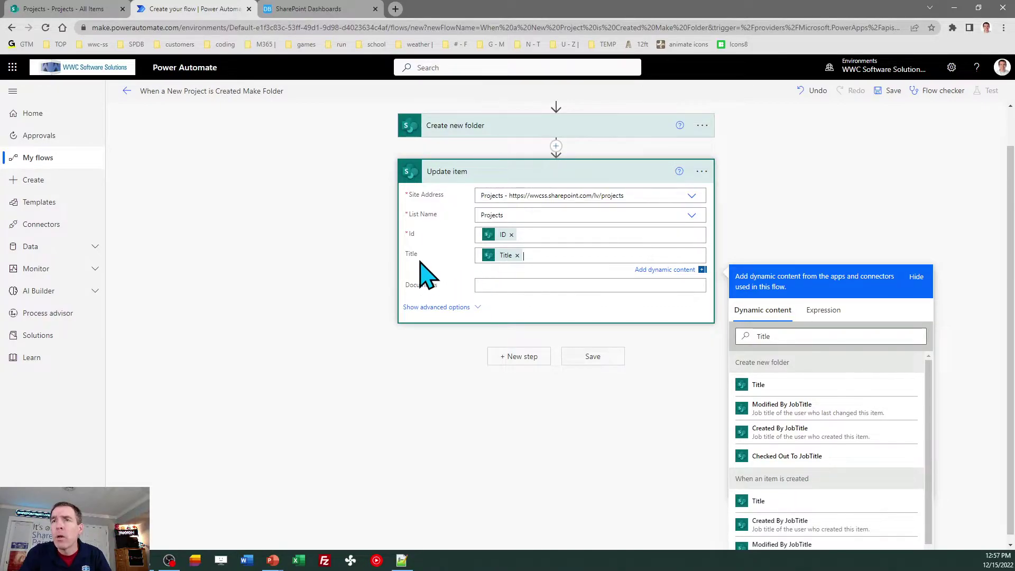
left_click(517, 283)
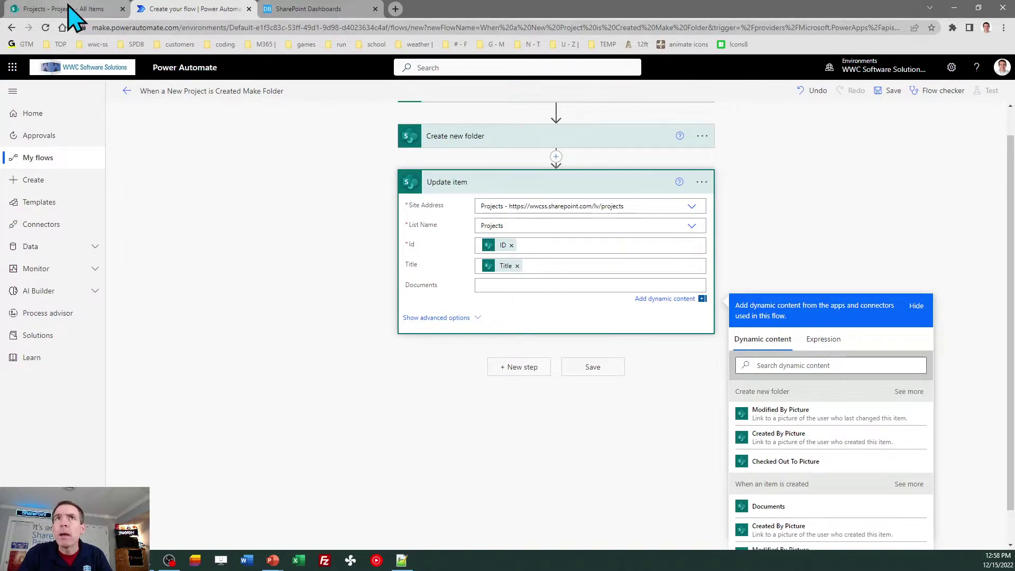
Copy the Documents library URL up to Shared%20Documents/ from SharePoint into the Documents field.
mouse_move(74, 16)
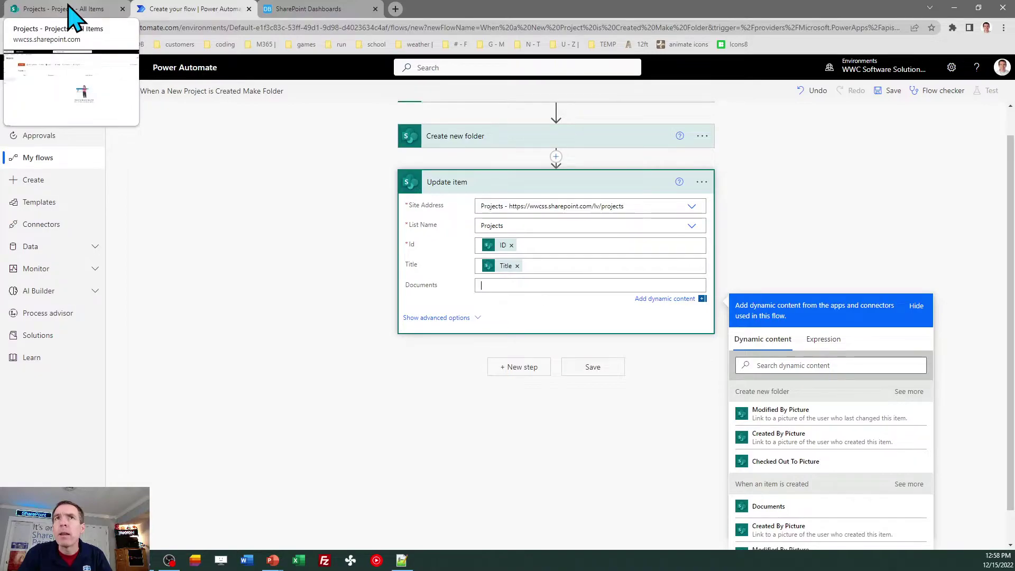
left_click(68, 8)
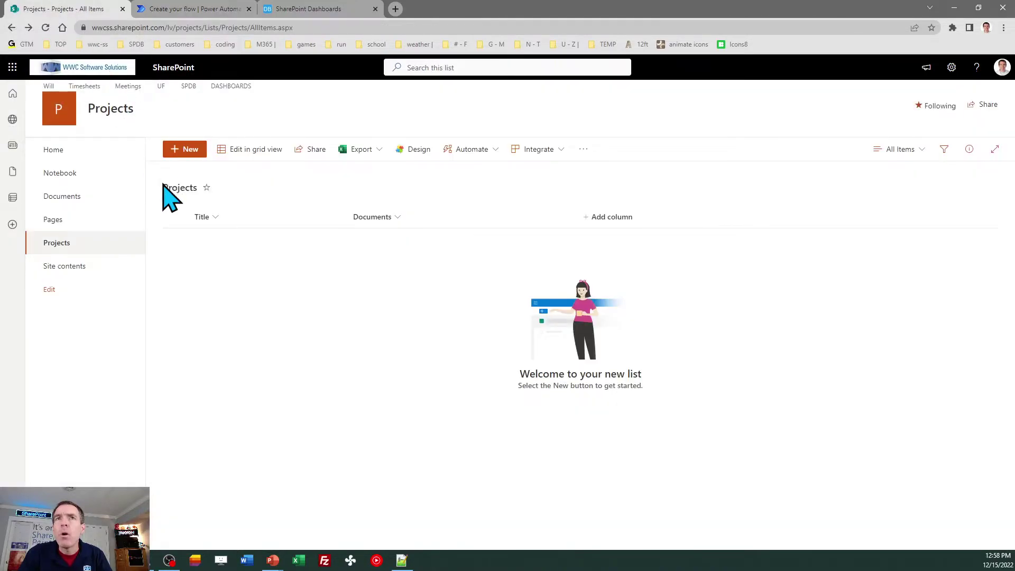
left_click(62, 198)
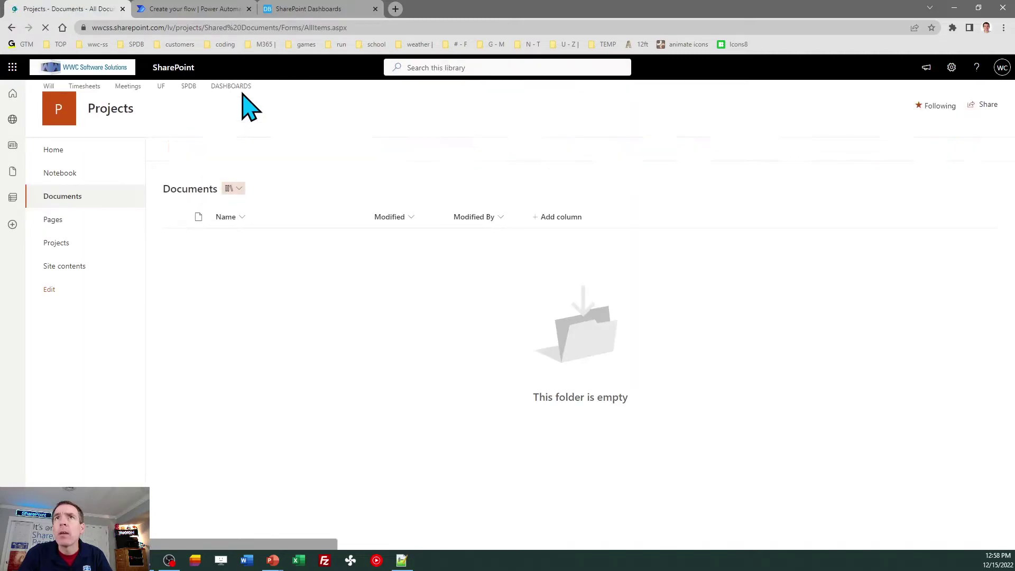
left_click_drag(281, 27, 82, 26)
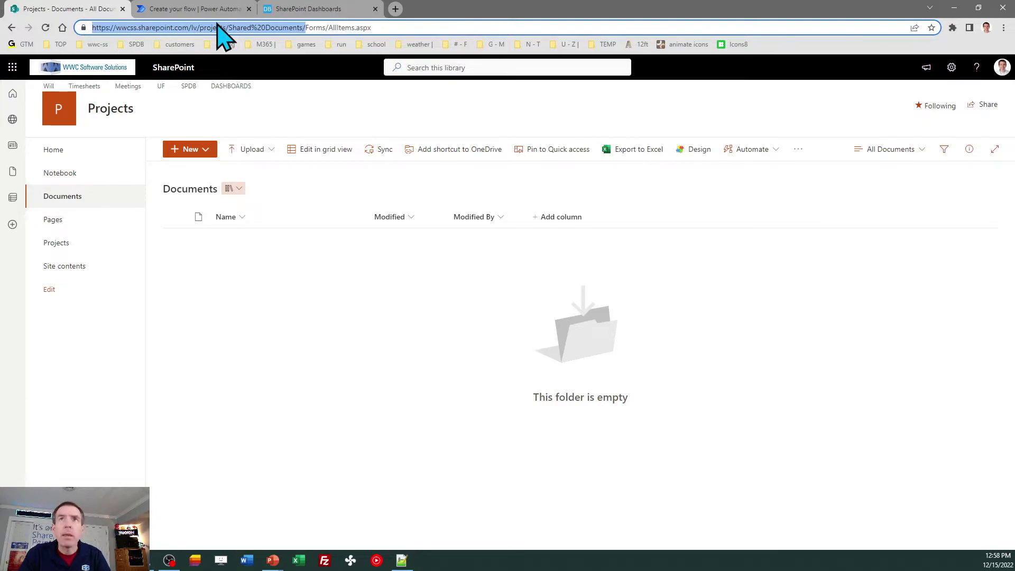
key("ctrl+c")
left_click(208, 10)
left_click(509, 285)
key("ctrl+v")
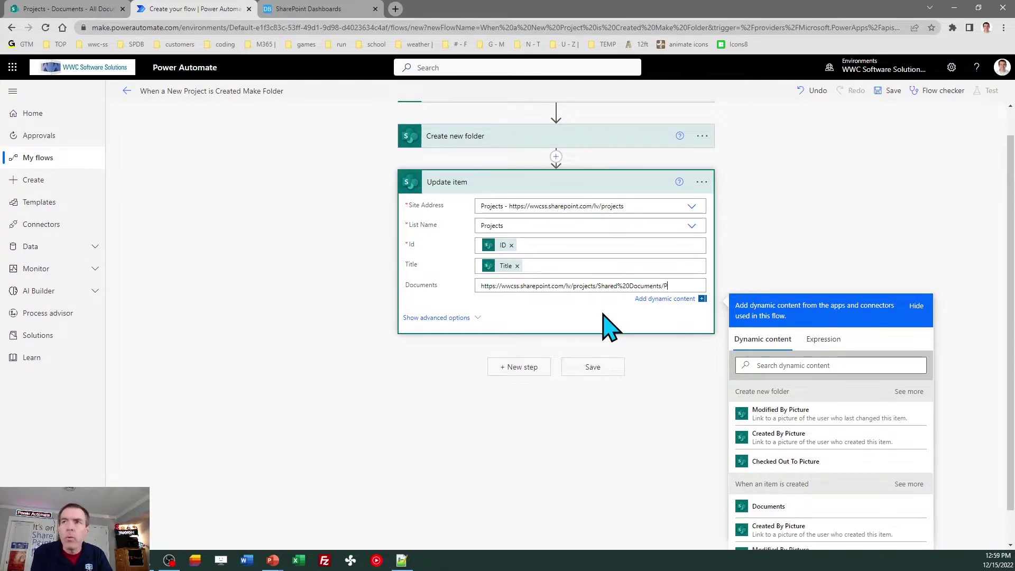
End the Documents link with 'Project' plus the created item's ID, then save the flow.
type("Project")
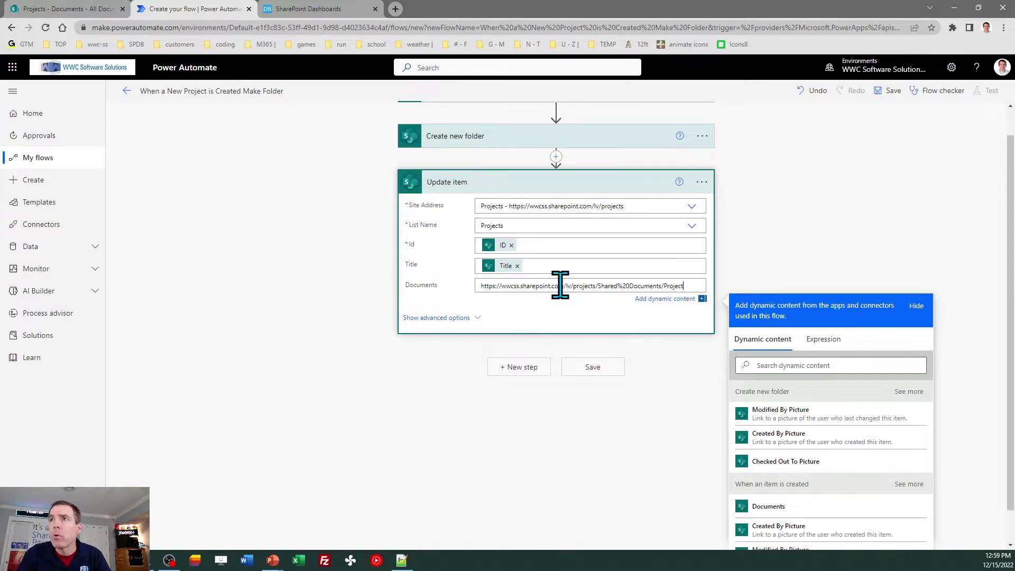
left_click(770, 365)
type("id")
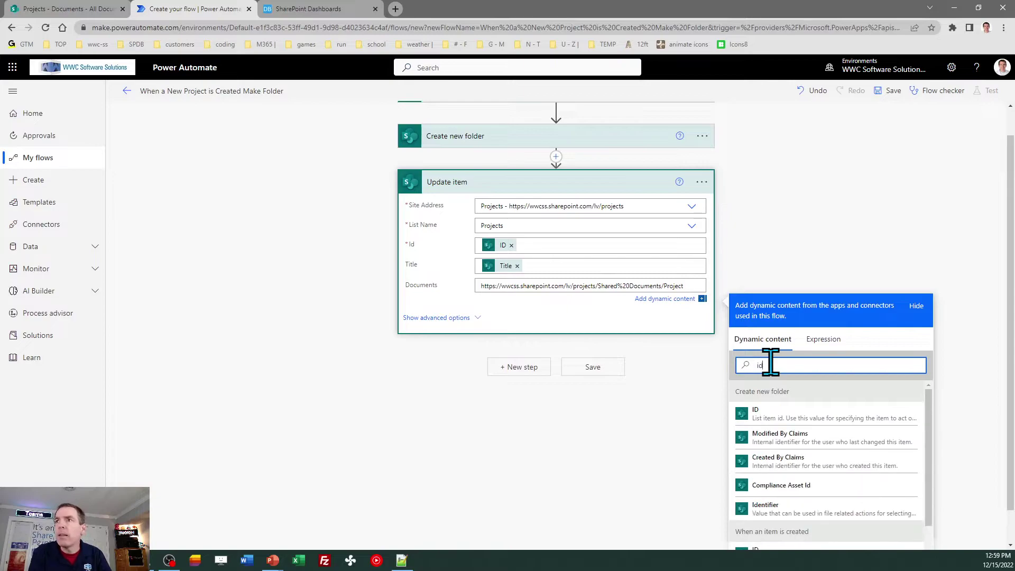
scroll(1011, 413, "down", 1)
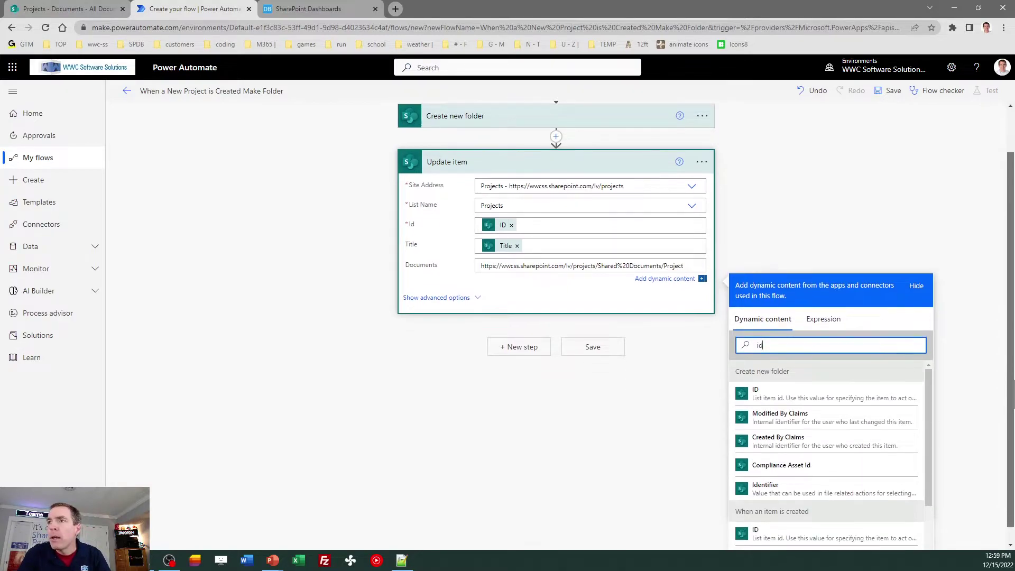
left_click_drag(930, 406, 846, 454)
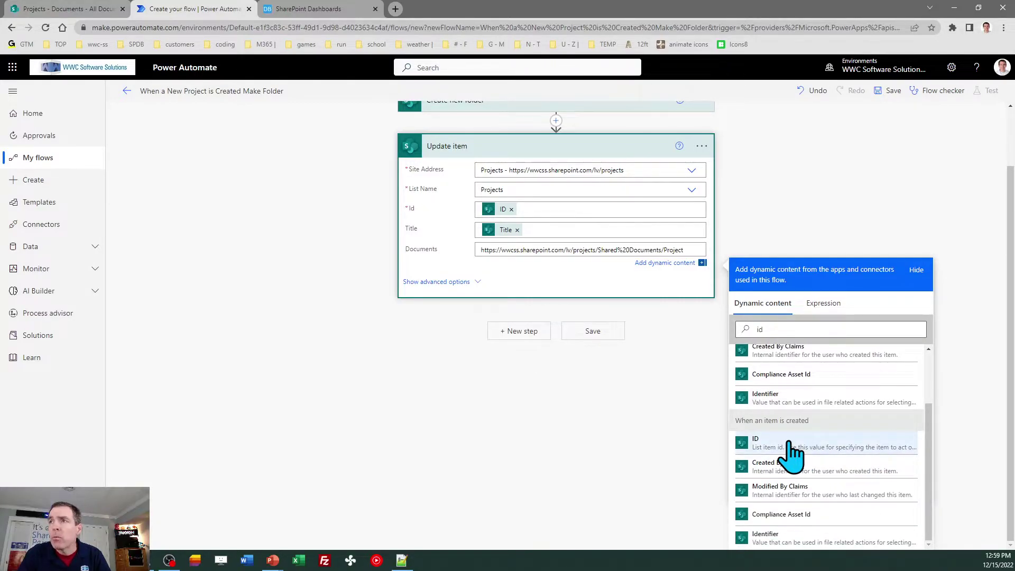
scroll(936, 423, "up", 3)
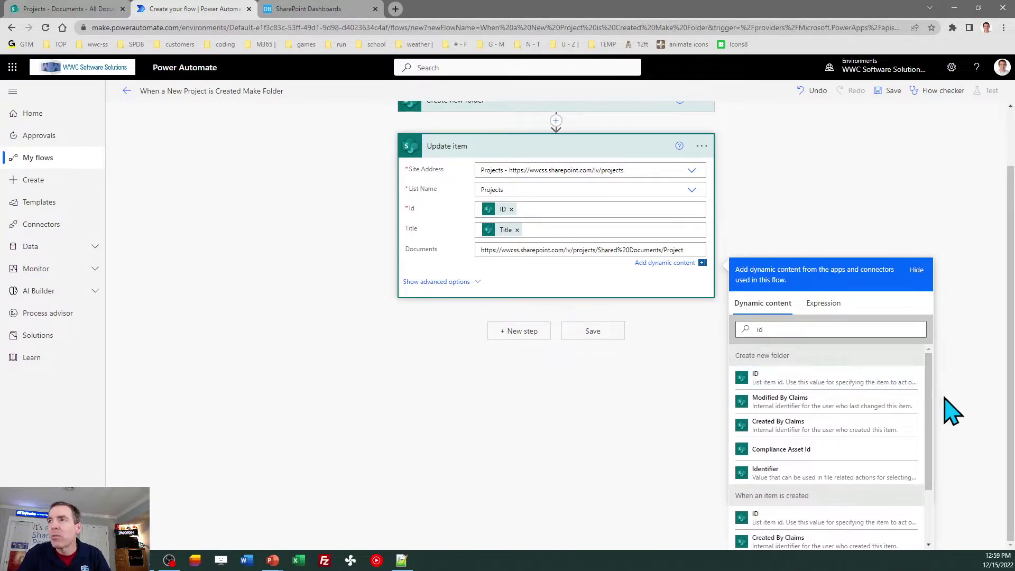
scroll(929, 419, "down", 2)
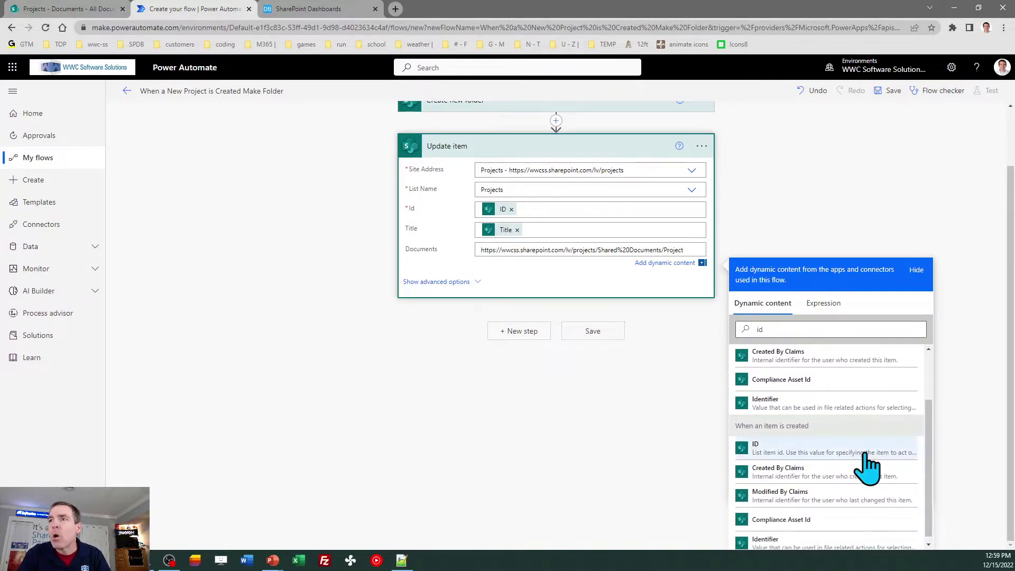
left_click(785, 448)
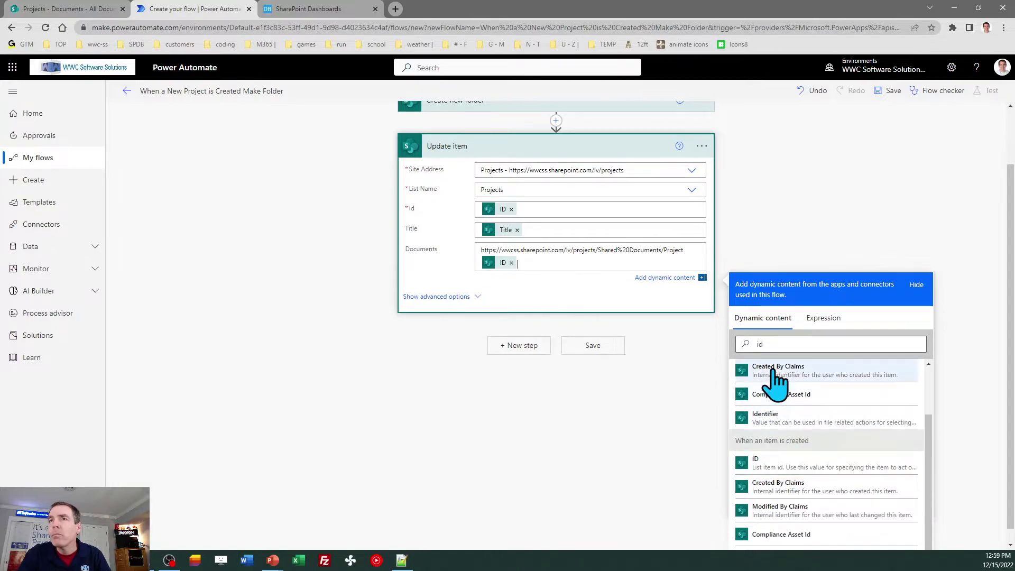
left_click(807, 197)
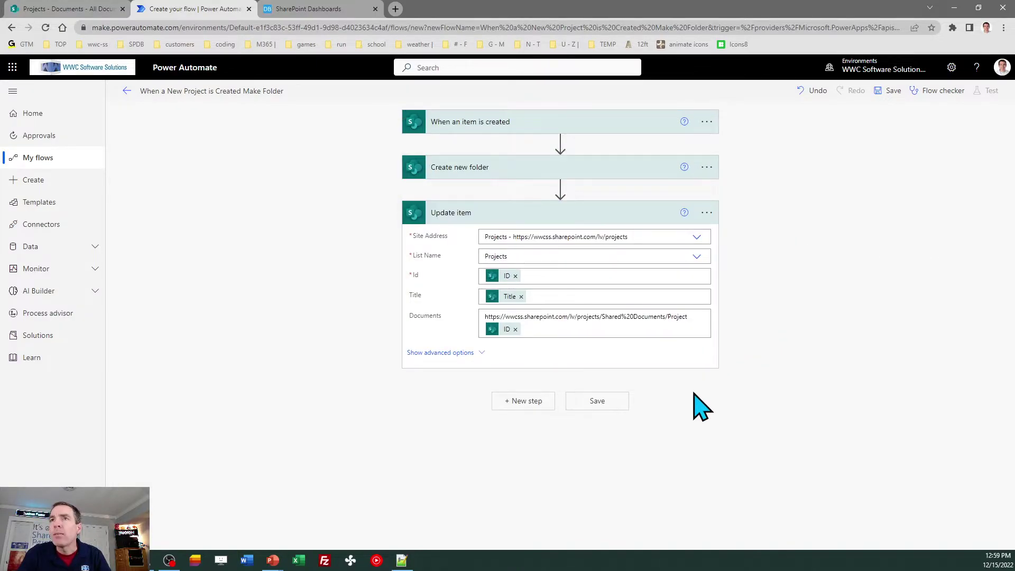
left_click(598, 403)
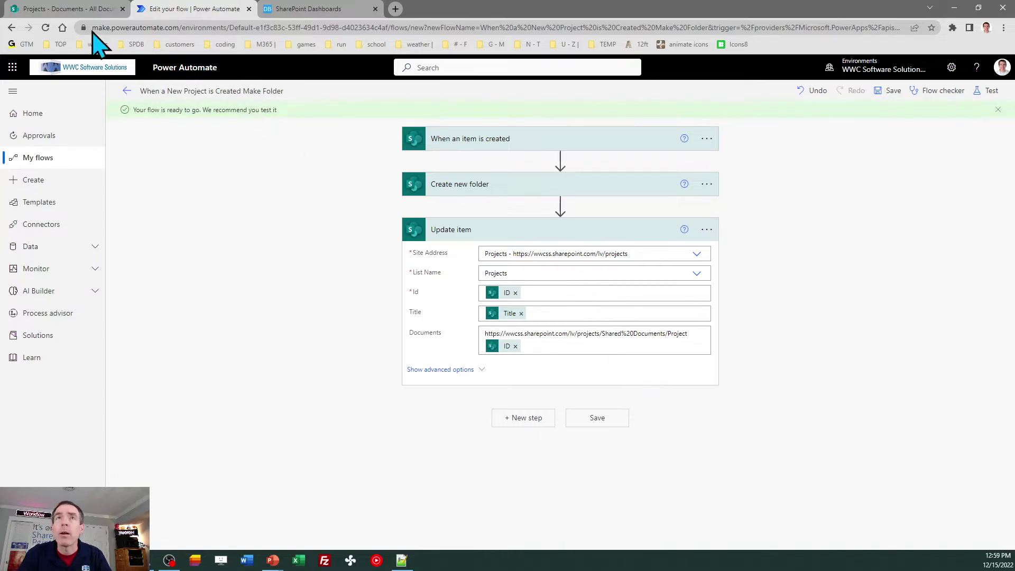
Switch to the SharePoint project documents library and look over the New menu's creation choices.
left_click(69, 11)
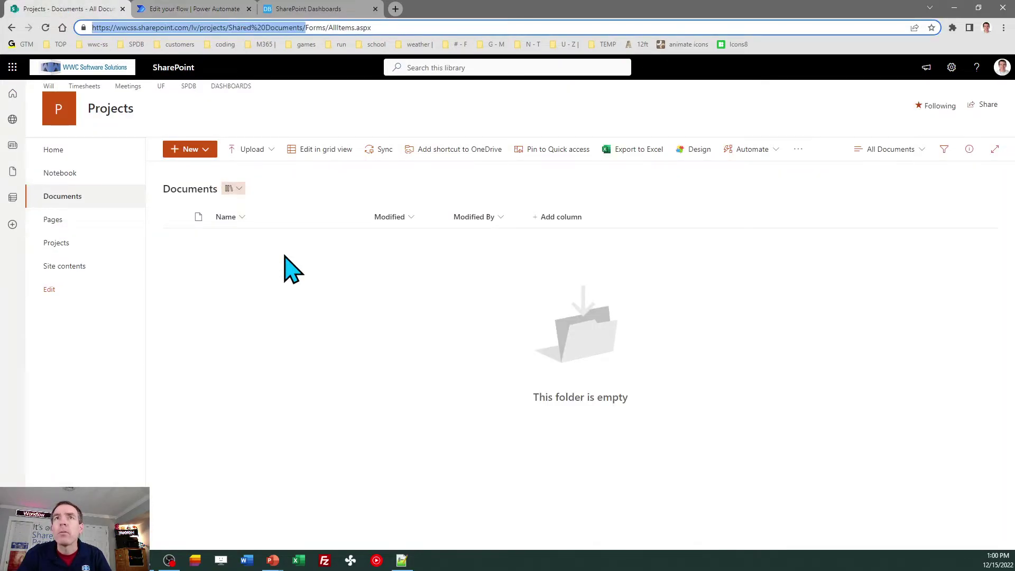
left_click(204, 152)
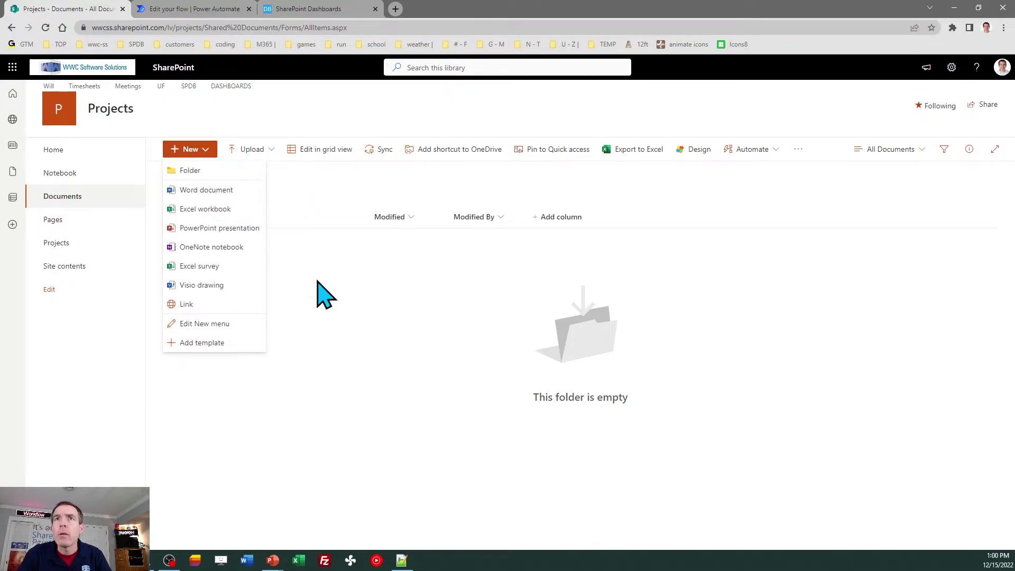
left_click(317, 341)
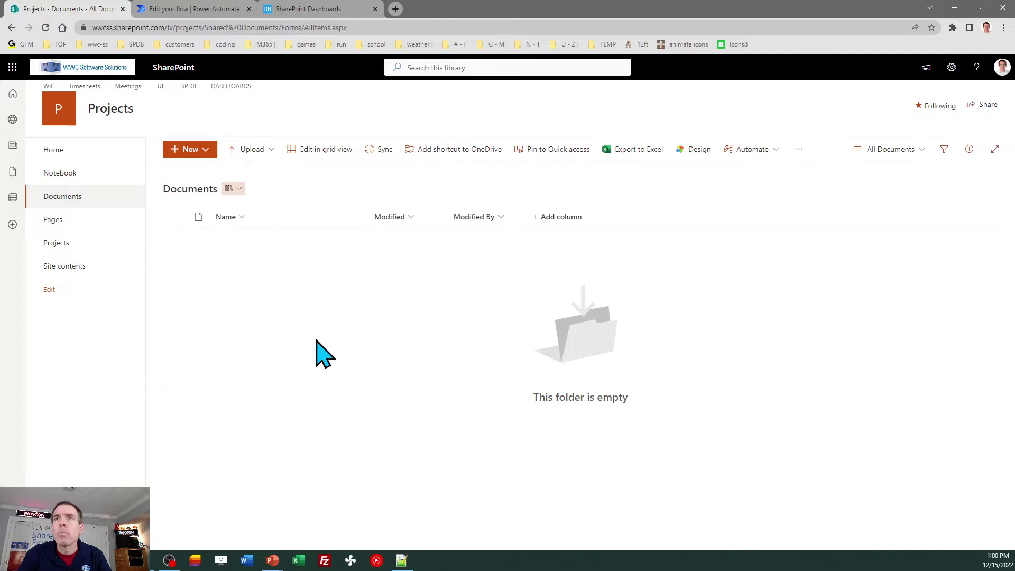
Add an 'Apples Project' item to the Projects list and reload the page.
left_click(70, 246)
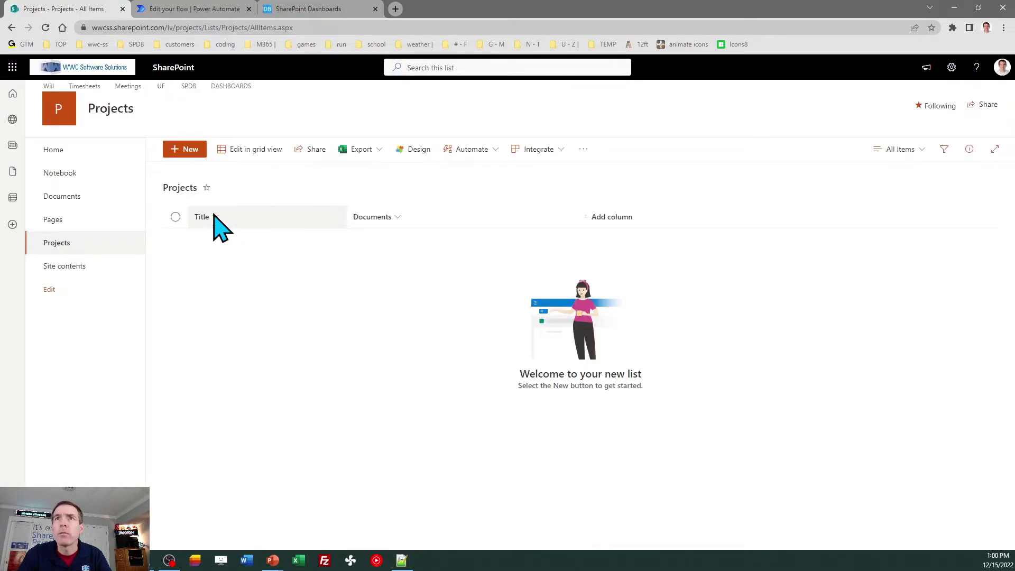
left_click(189, 150)
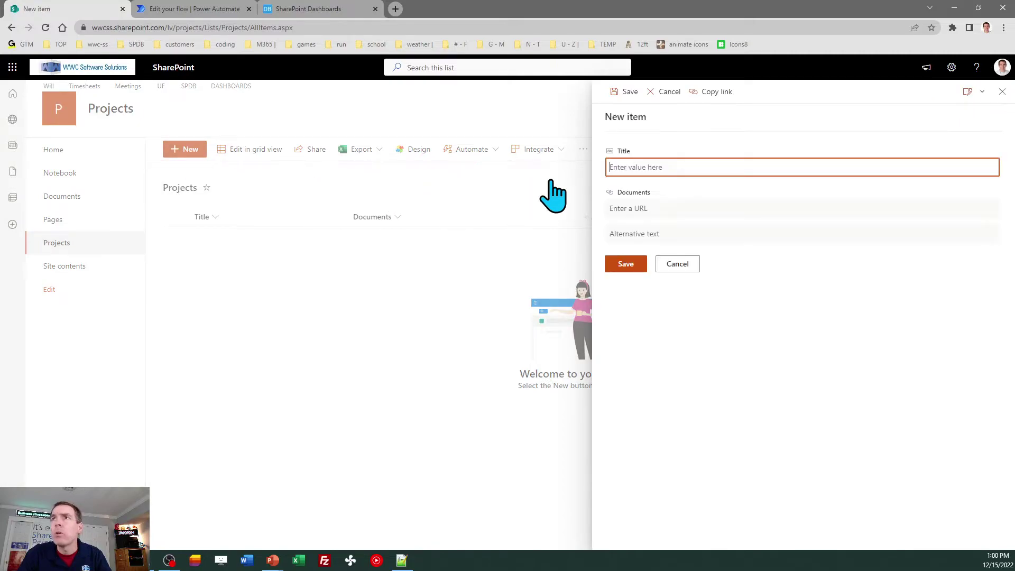
type("Apples Project")
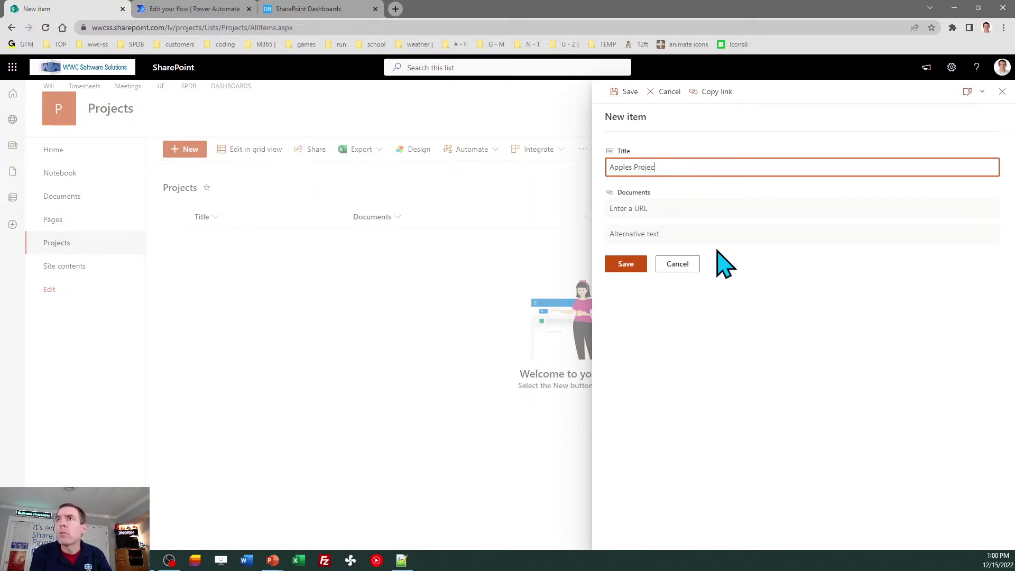
left_click(625, 266)
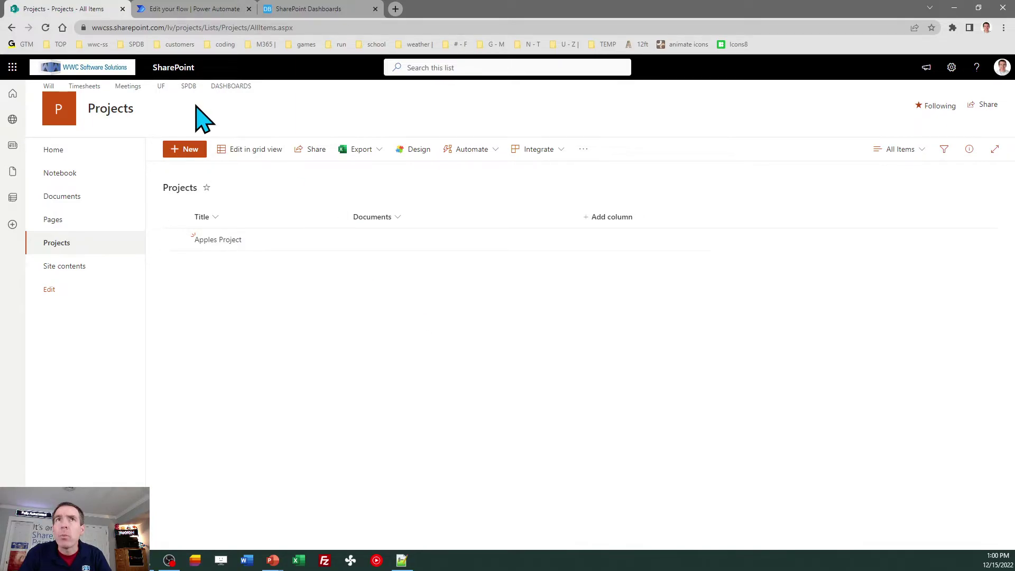
left_click(46, 27)
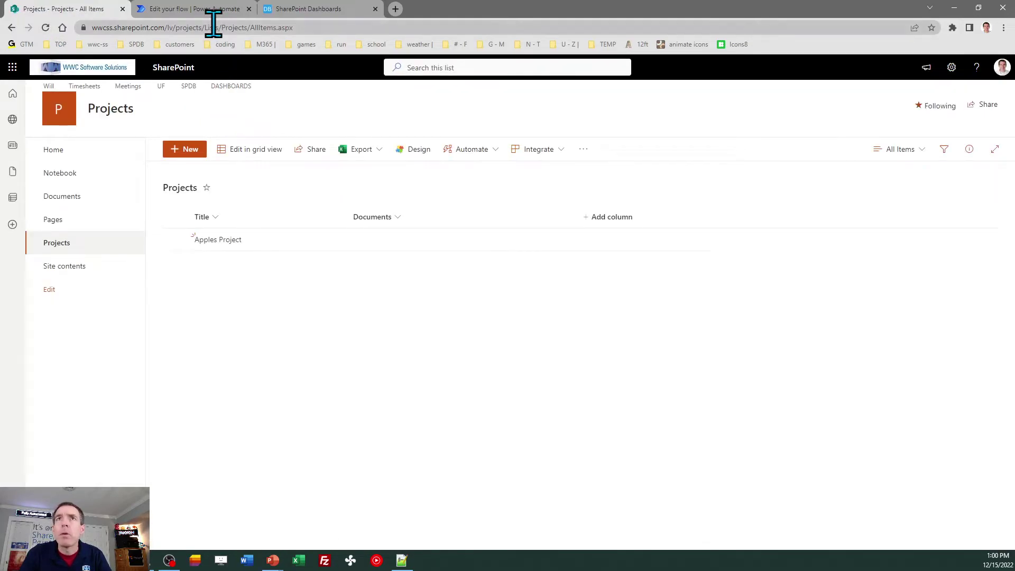
Go to the flow's details page and refresh its run history repeatedly; no runs appear yet.
left_click(197, 8)
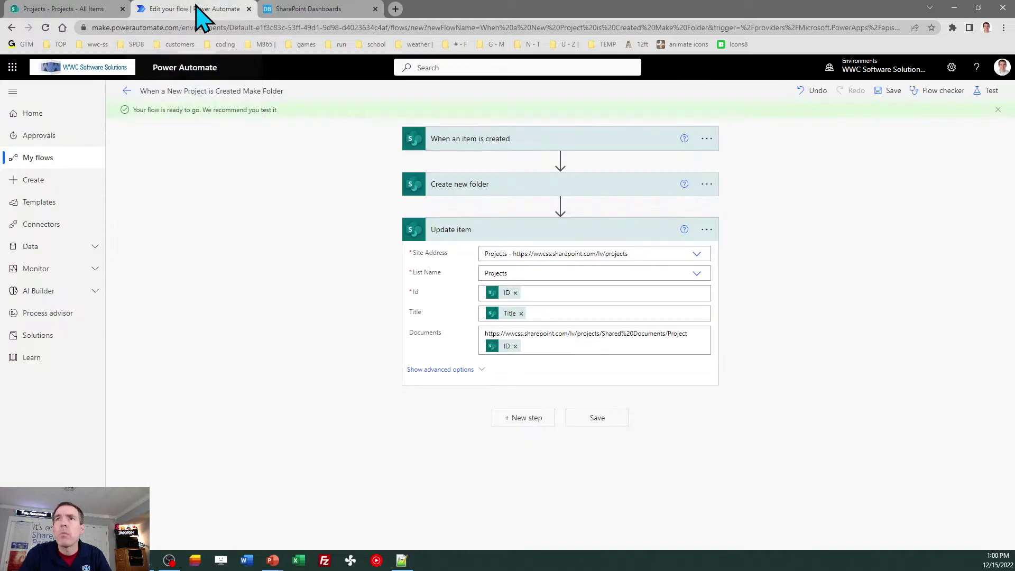
left_click(127, 90)
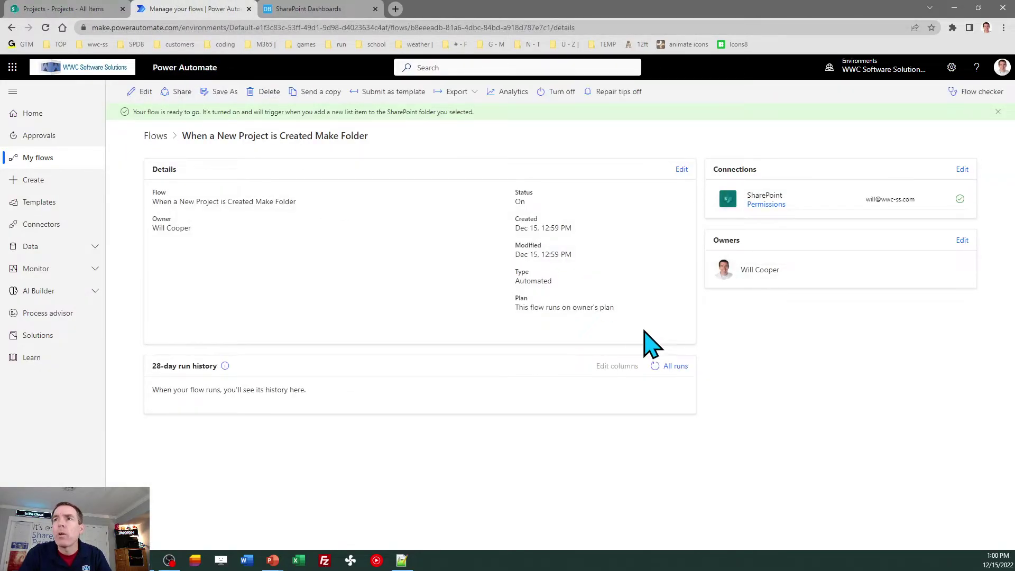
left_click(655, 366)
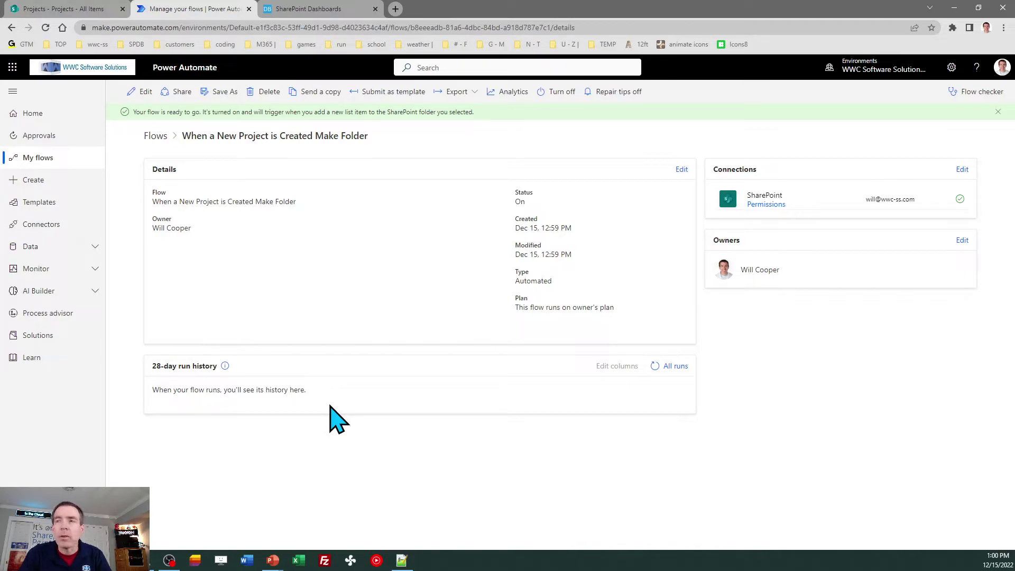
left_click(655, 366)
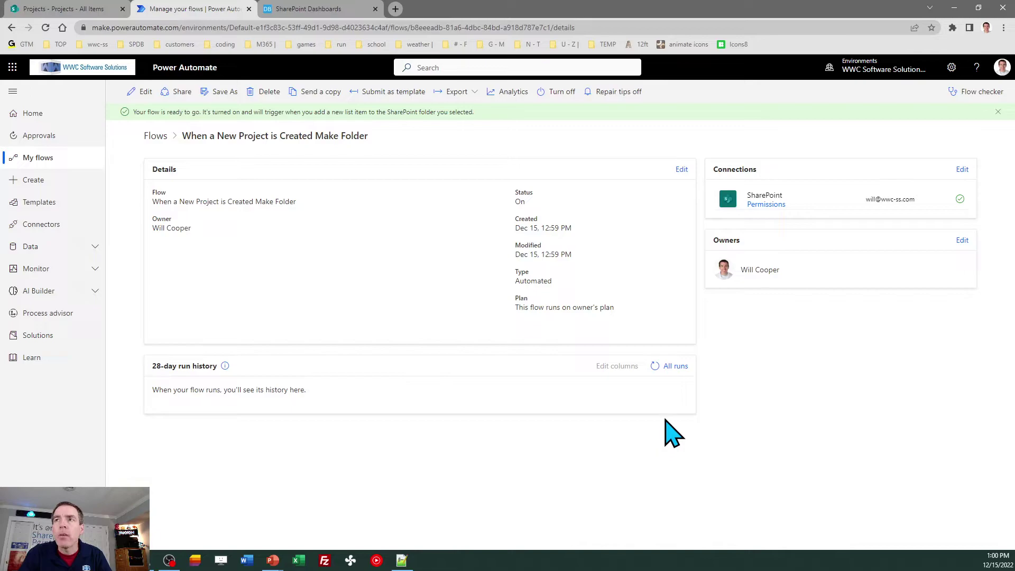
left_click(654, 366)
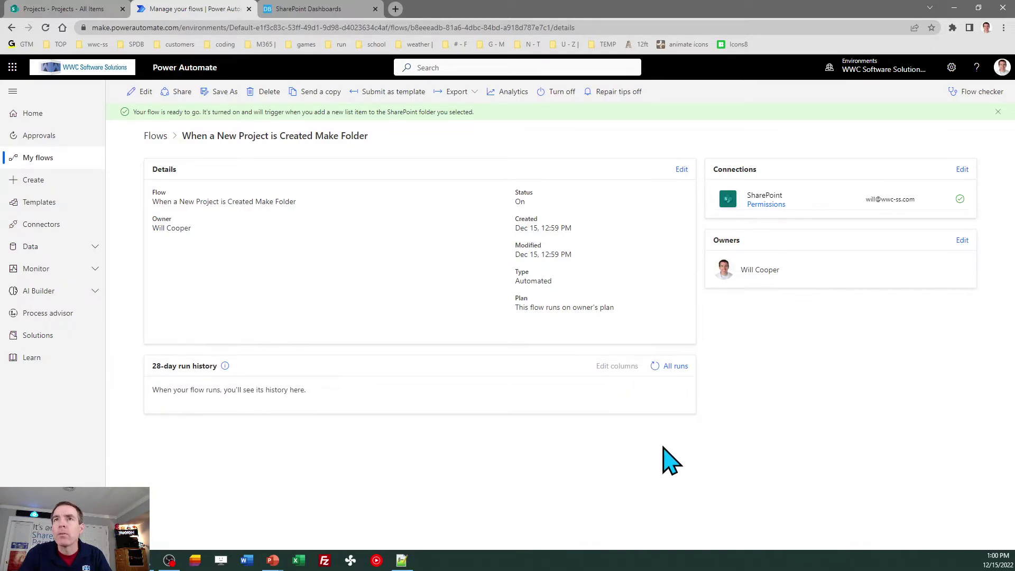
left_click(656, 372)
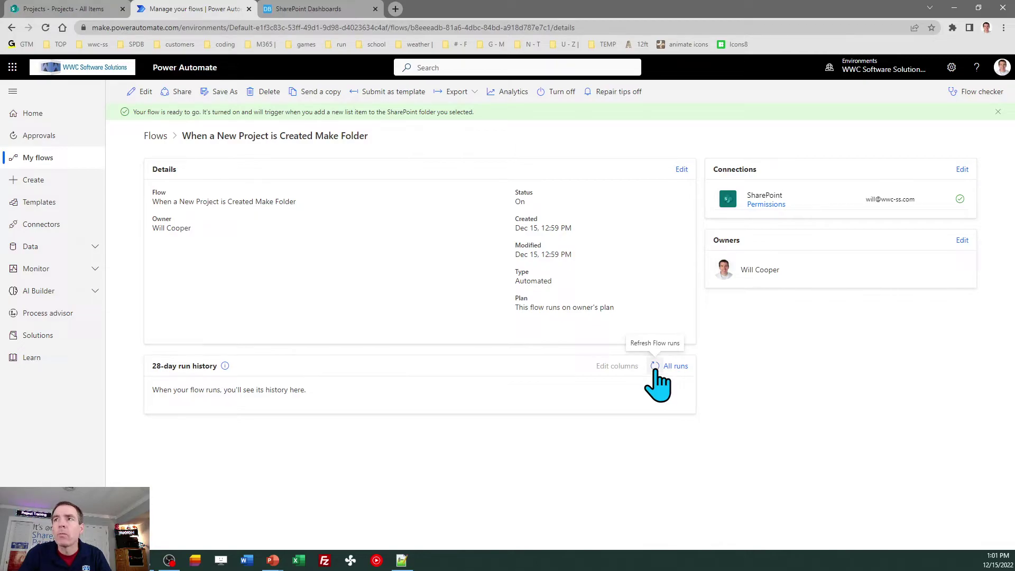
left_click(655, 365)
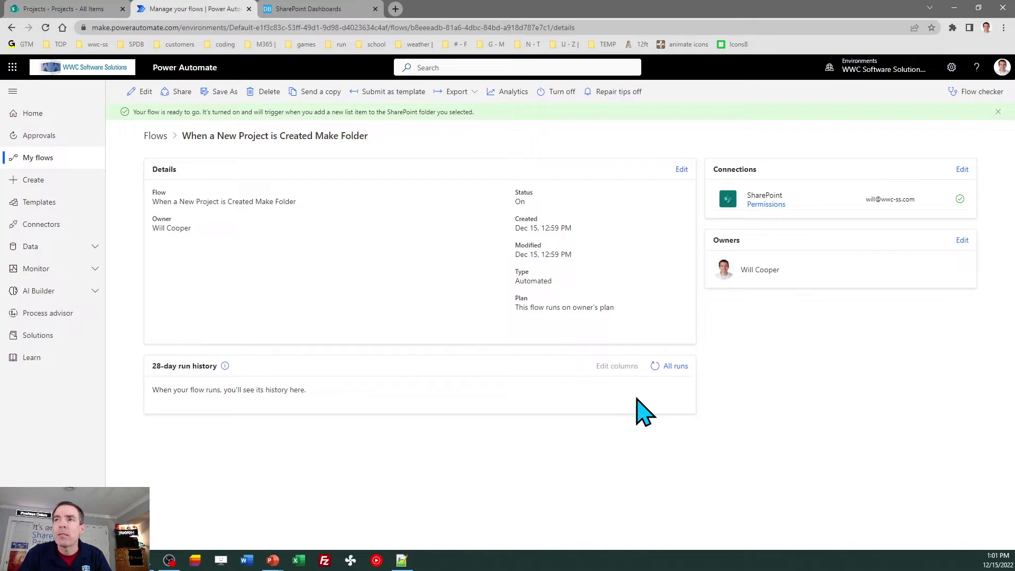
left_click(655, 366)
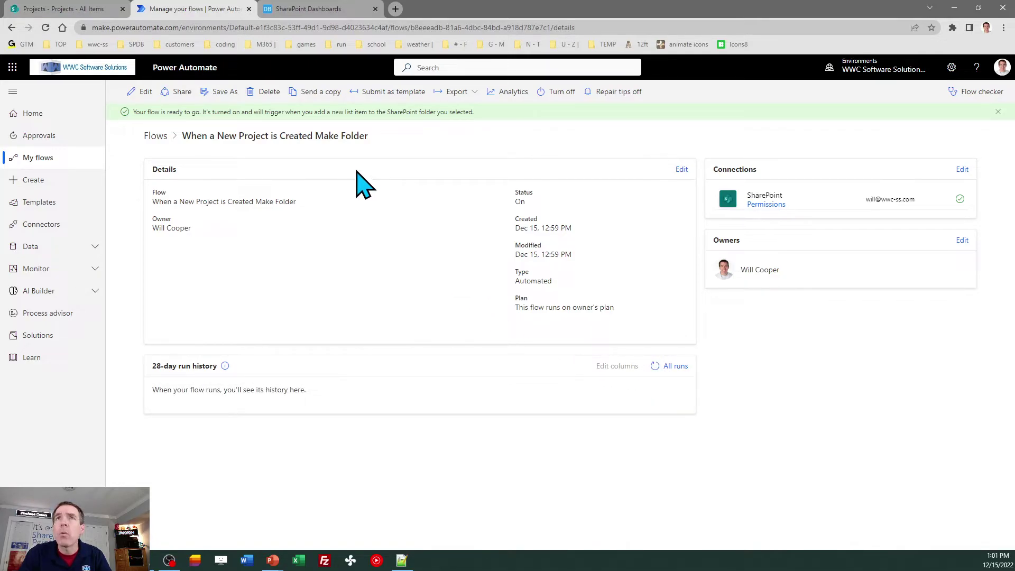
Preview the Column - Button / Hyperlink template in SharePoint Dashboards, then recheck the flow's empty run history.
left_click(311, 11)
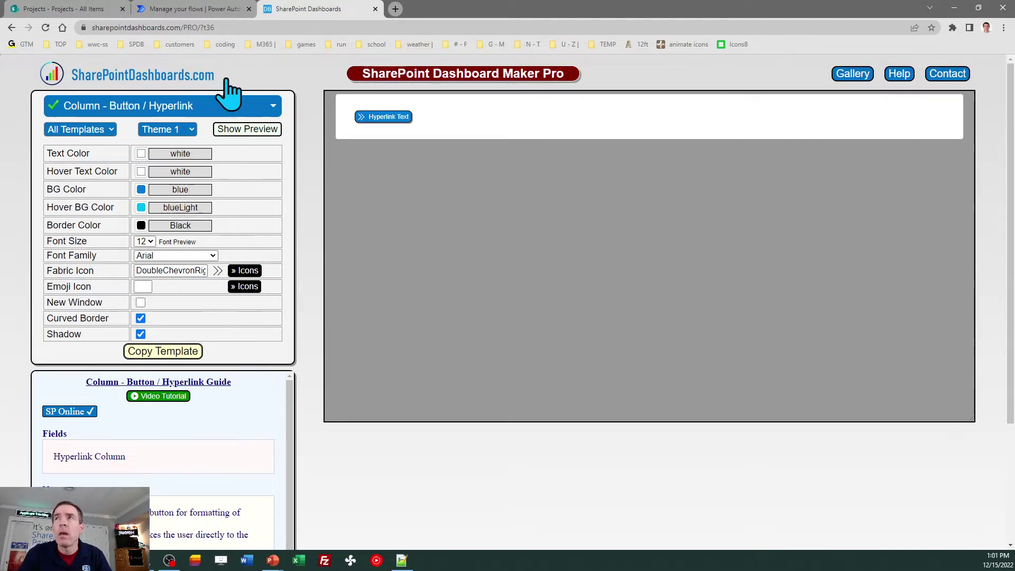
left_click(851, 77)
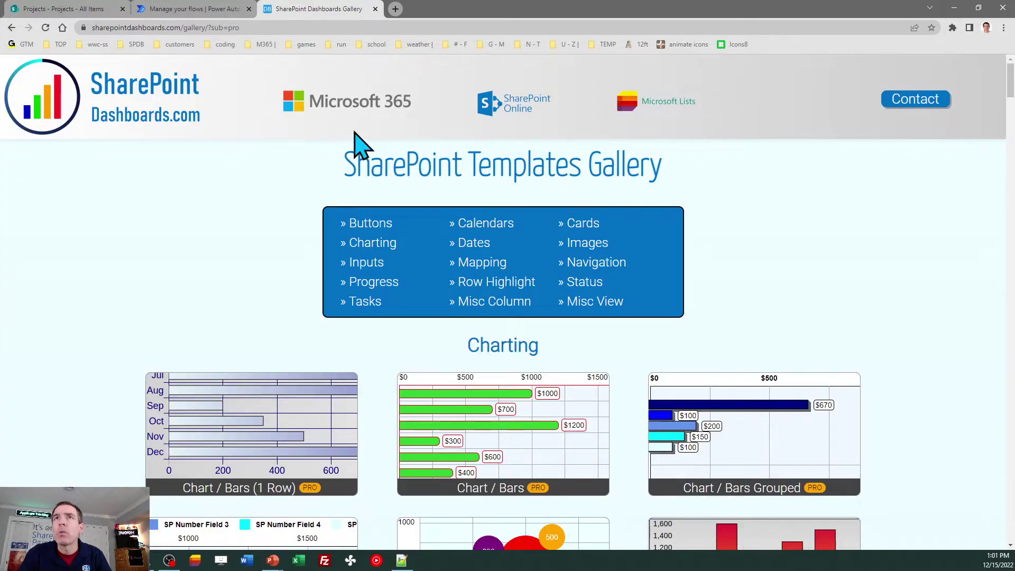
left_click(11, 27)
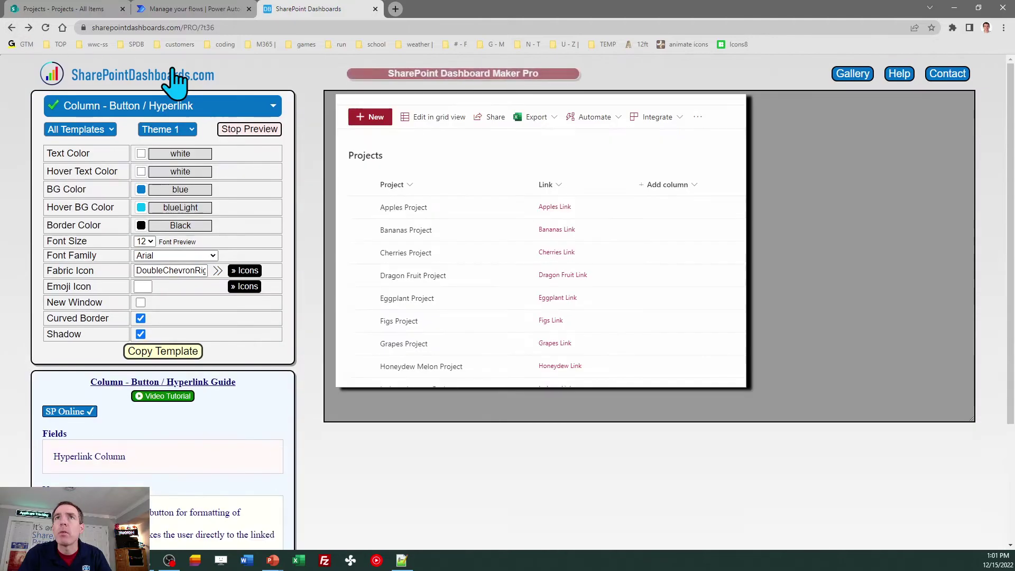
left_click(195, 8)
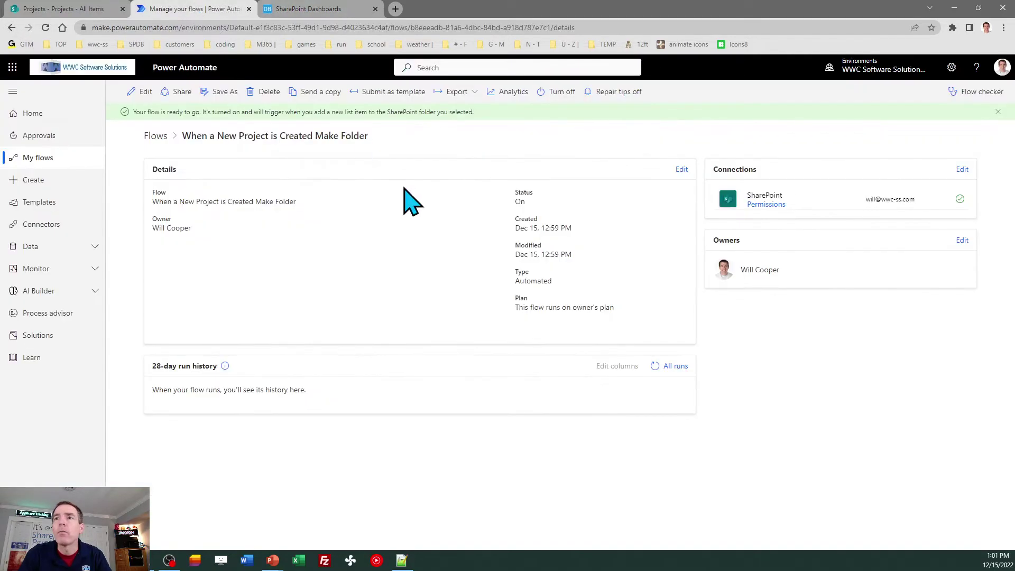
left_click(655, 366)
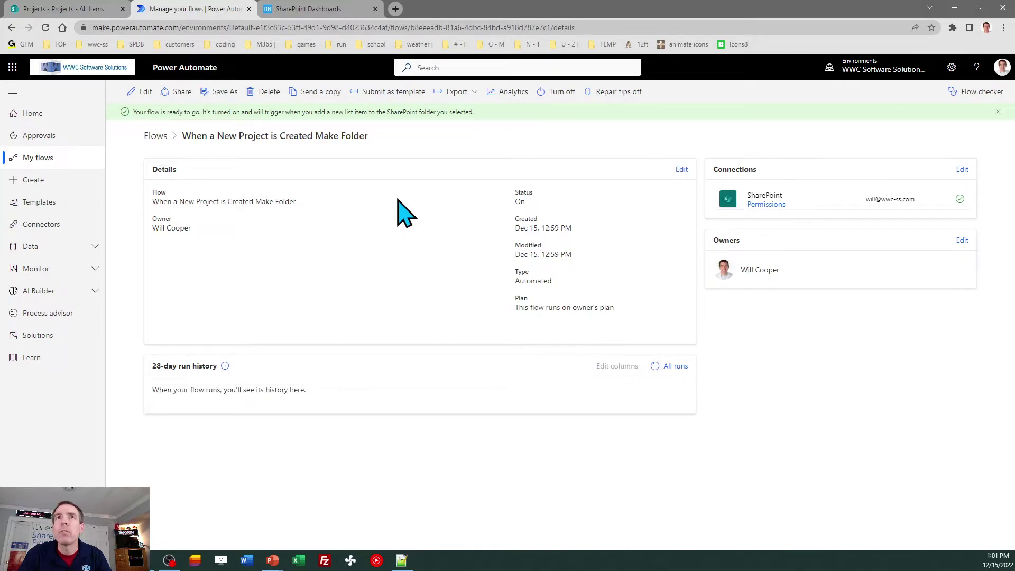
left_click(74, 8)
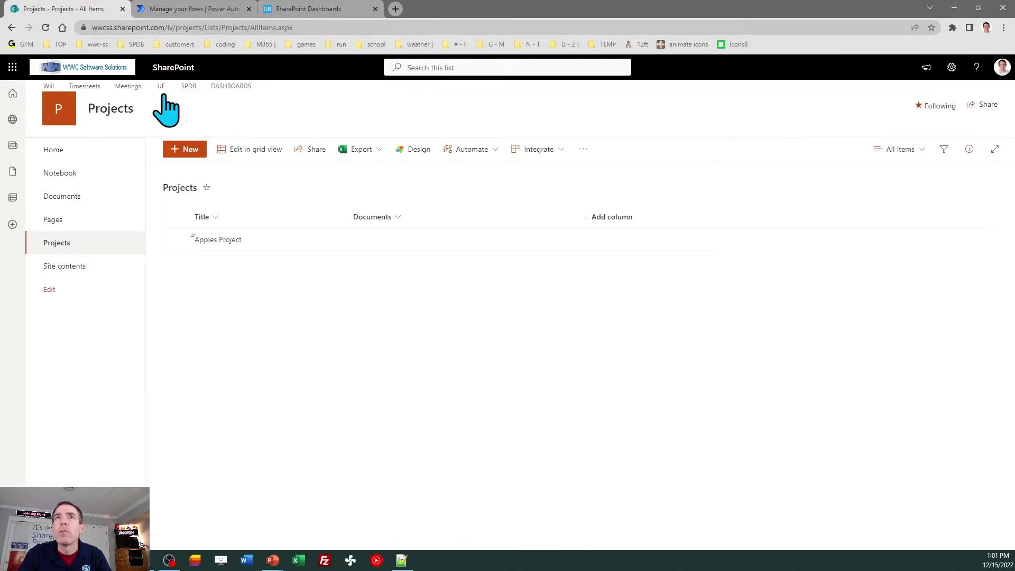
left_click(45, 27)
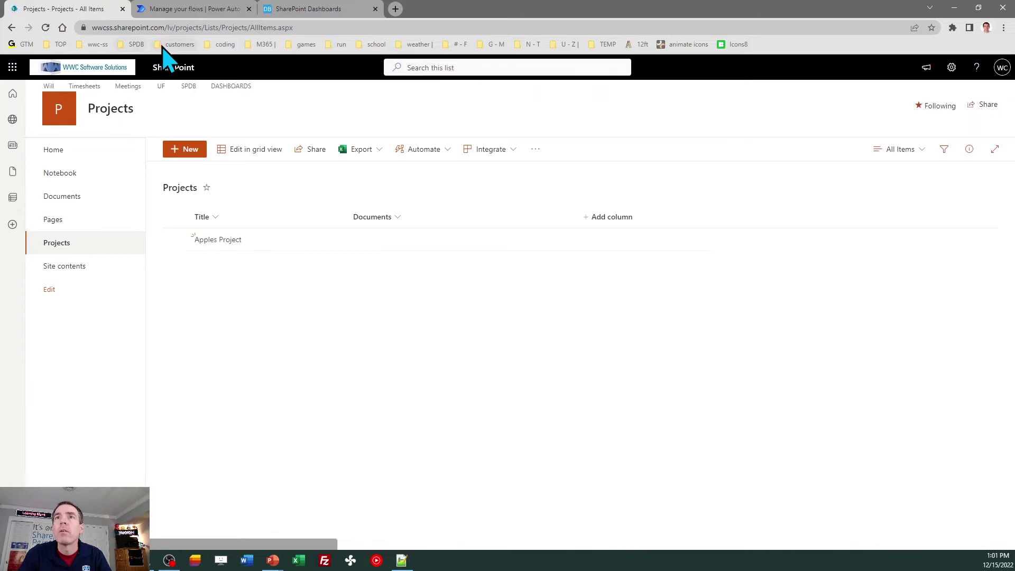
left_click(191, 9)
left_click(655, 366)
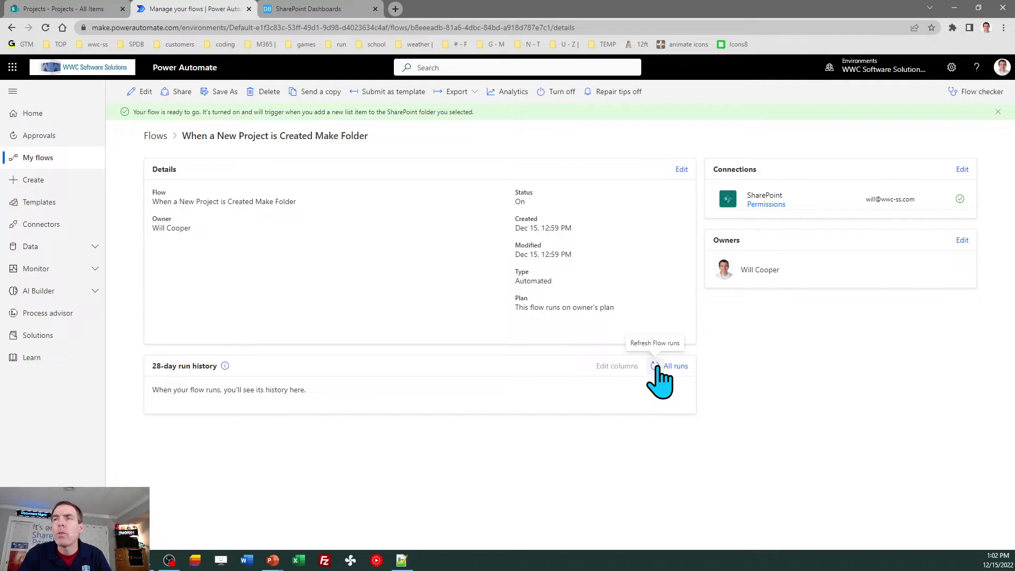
left_click(654, 367)
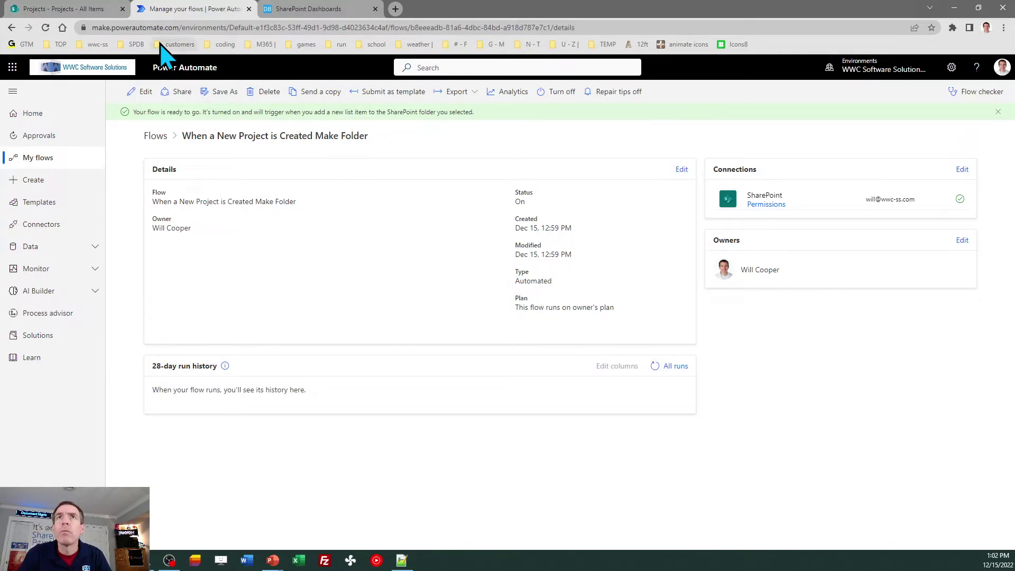
left_click(79, 9)
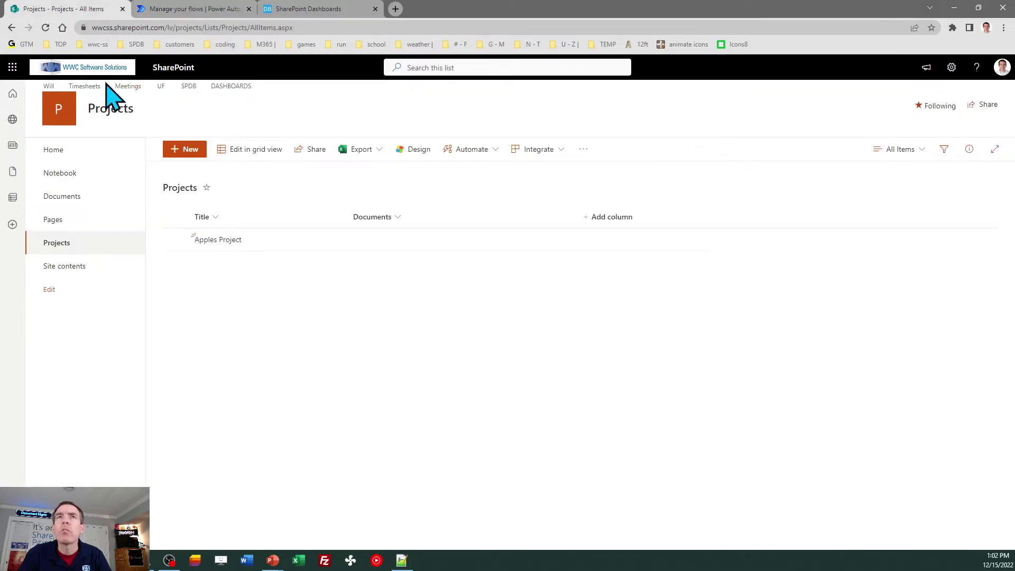
left_click(46, 27)
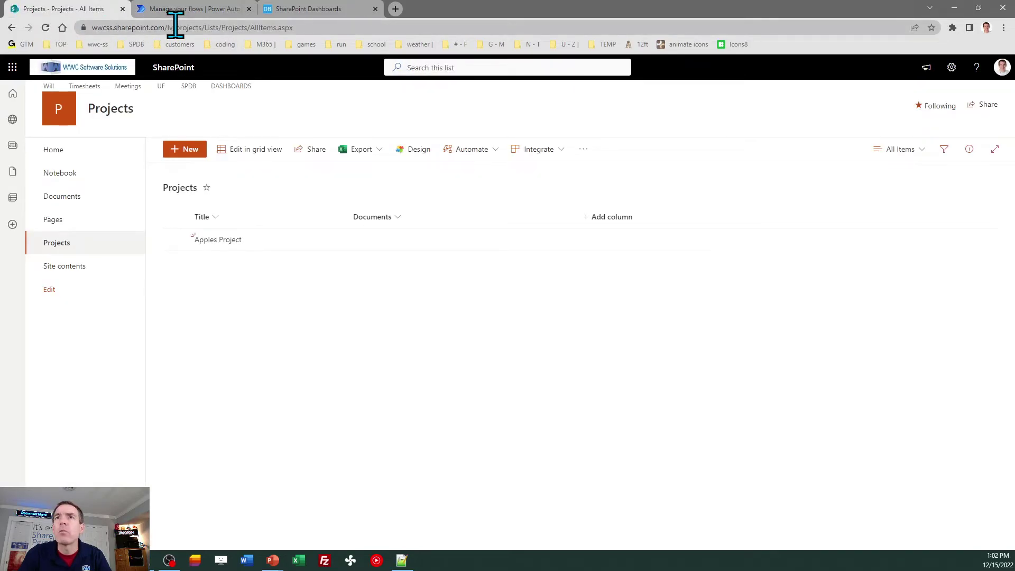
left_click(207, 7)
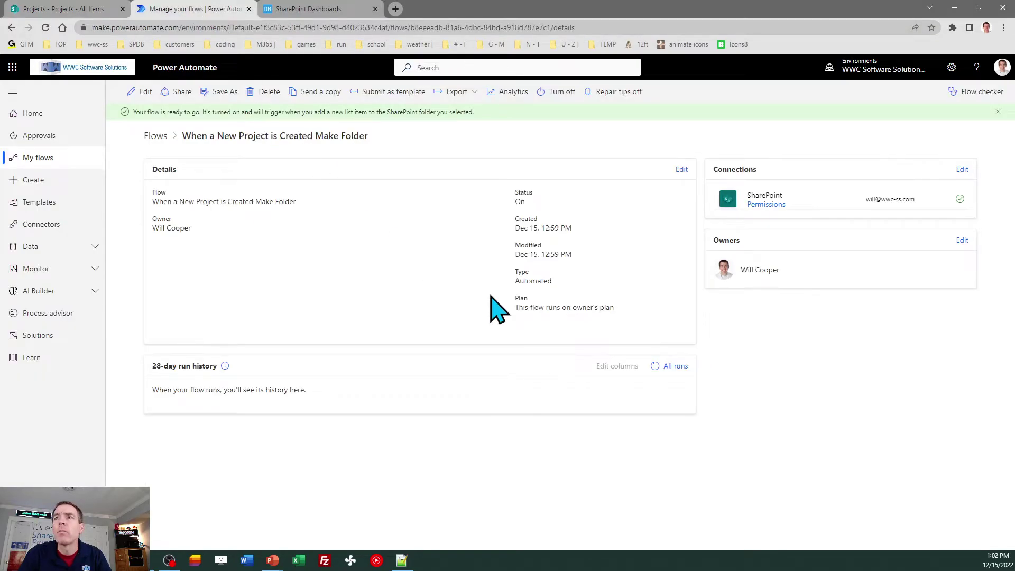
left_click(654, 365)
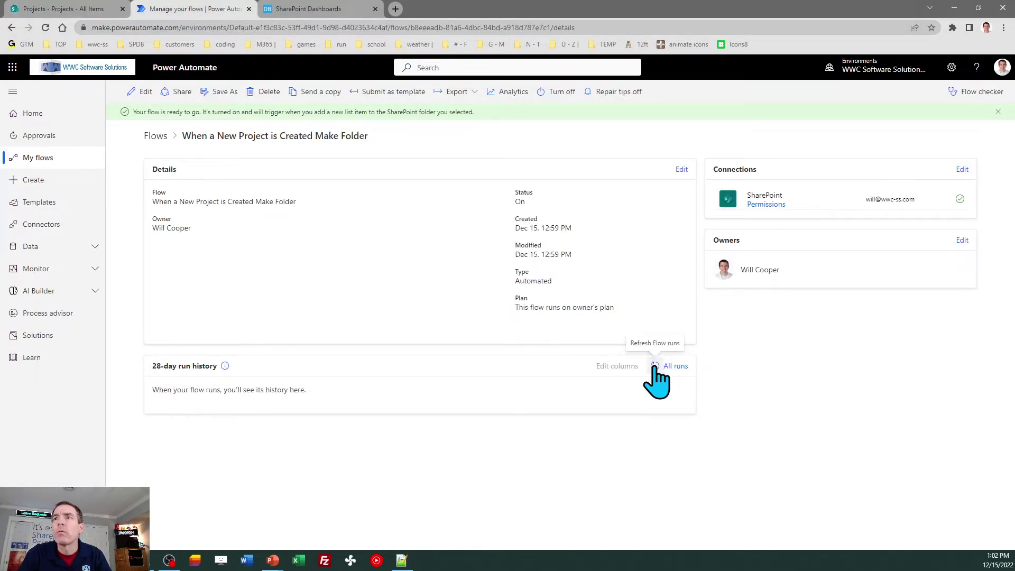
Create a Projects list item titled 'Bananas Project' and save it.
left_click(87, 9)
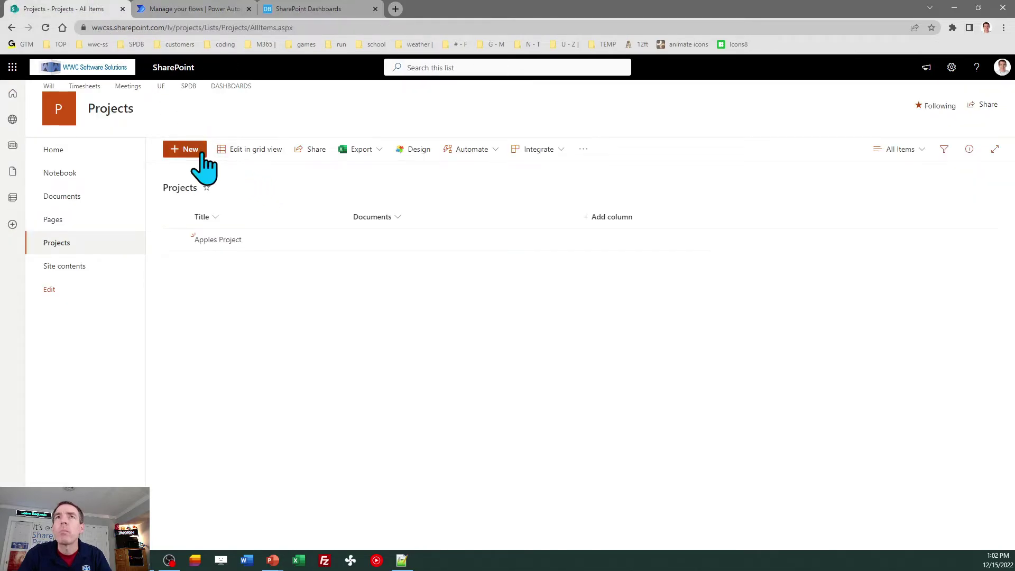
left_click(191, 150)
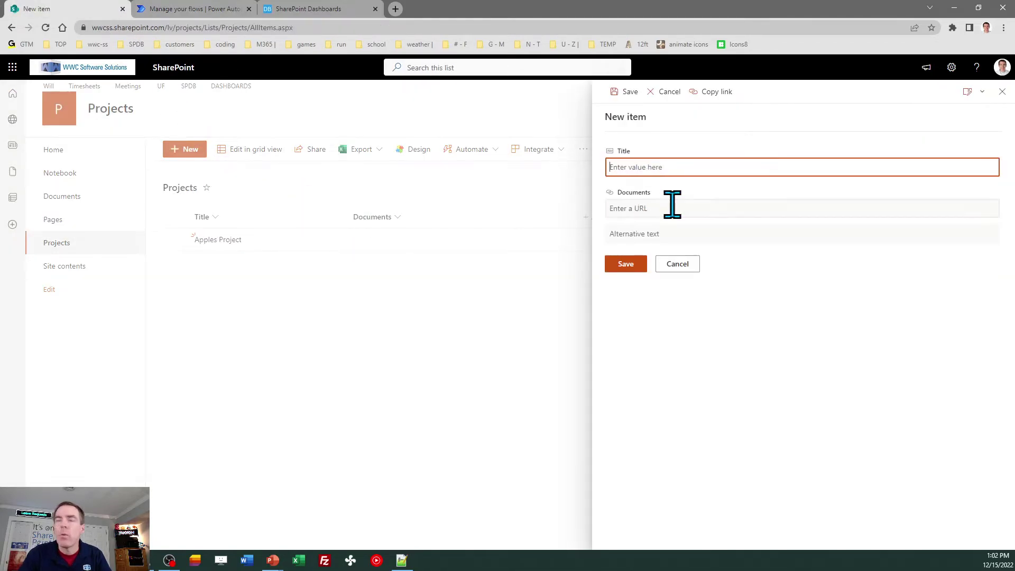
type("Bananas P")
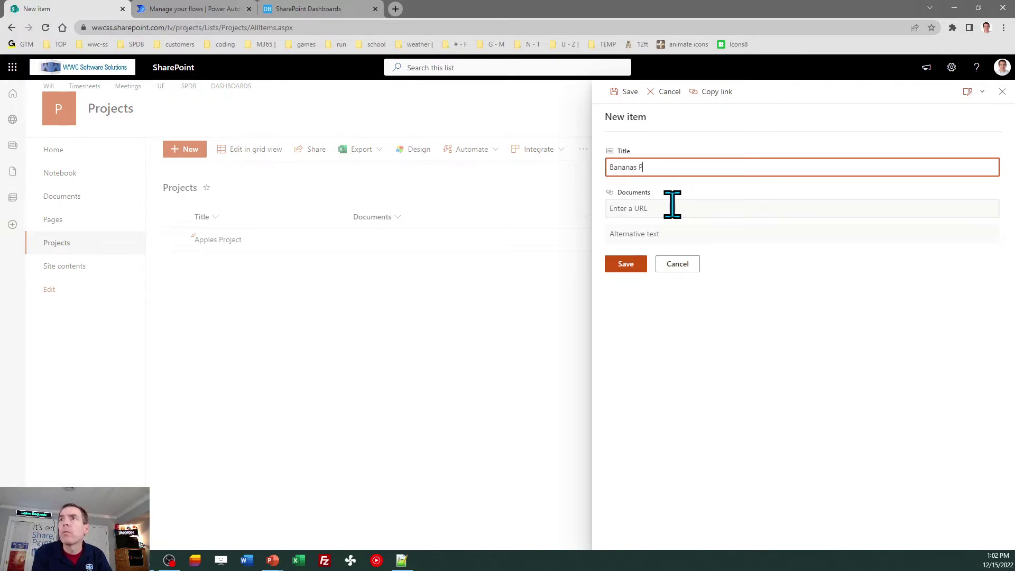
type("roject")
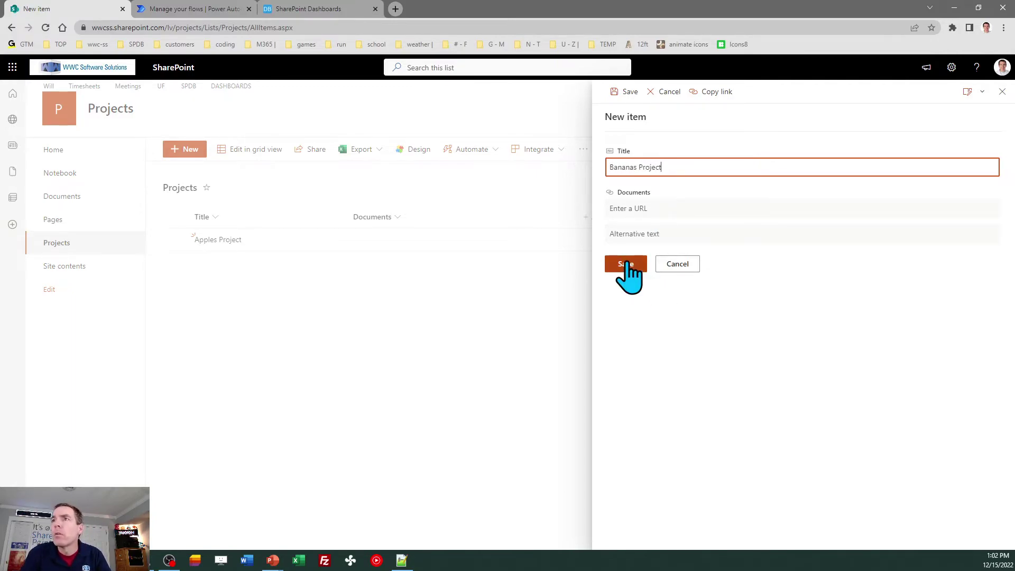
left_click(626, 264)
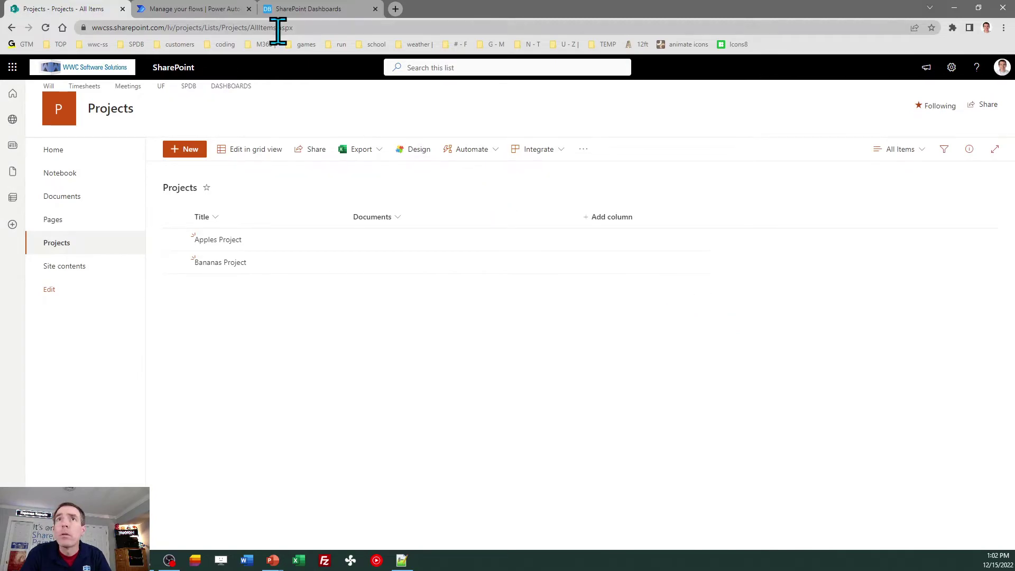
Return to the folder flow's details and refresh its run history twice.
left_click(214, 9)
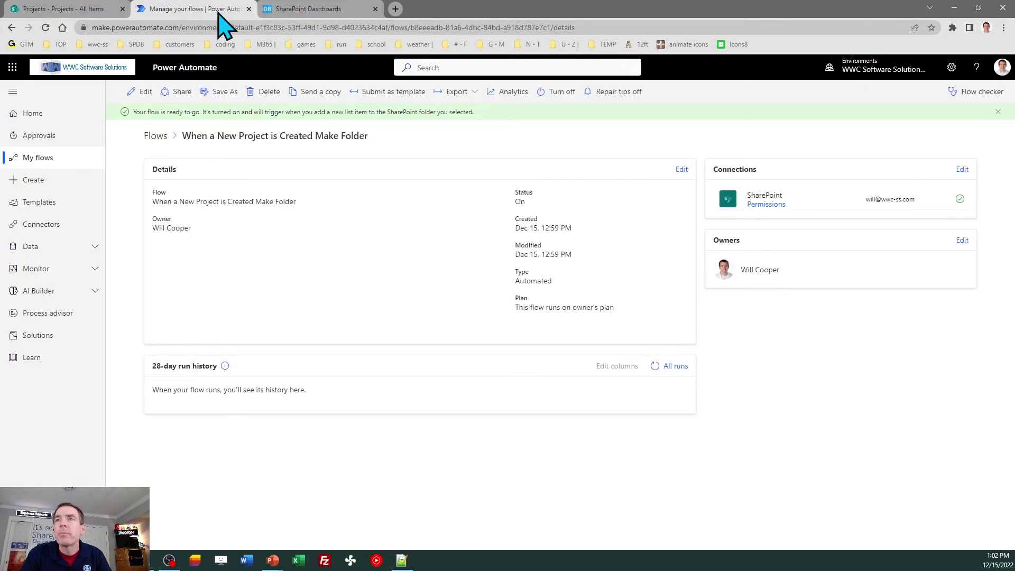
left_click(655, 366)
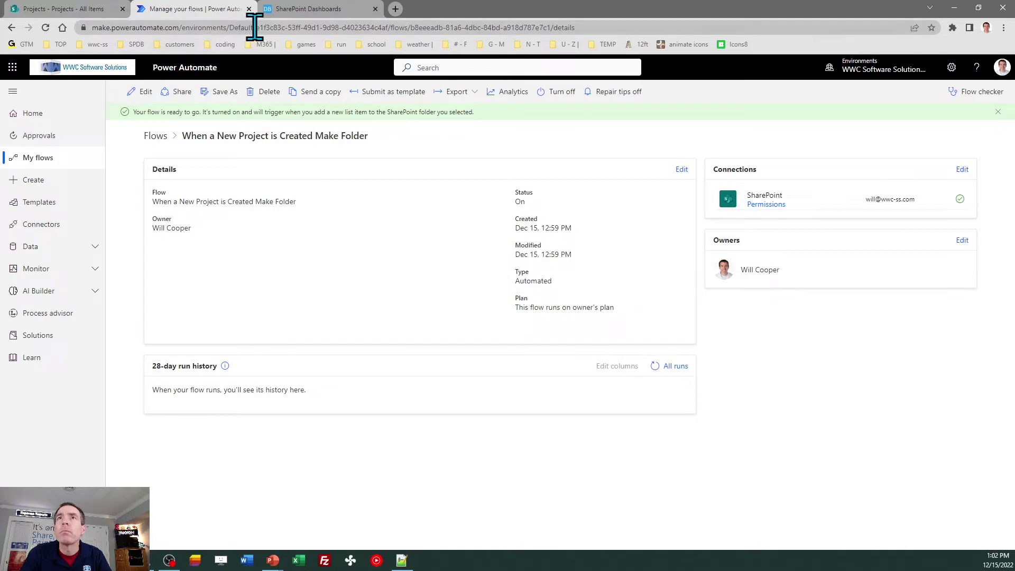
left_click(655, 366)
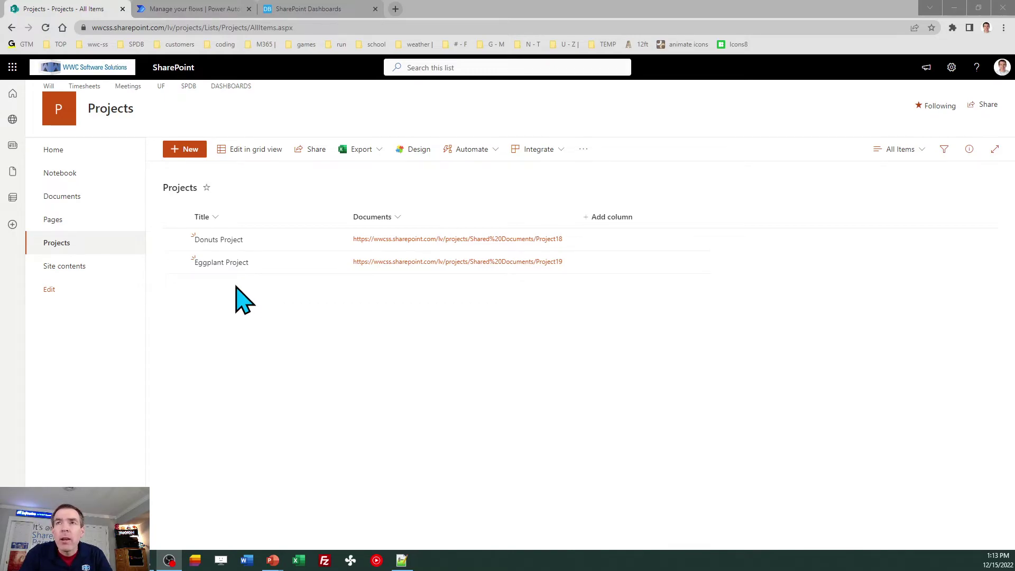
Check the Project18 and Project19 folders in the Documents library, then return to the Projects list.
left_click(59, 198)
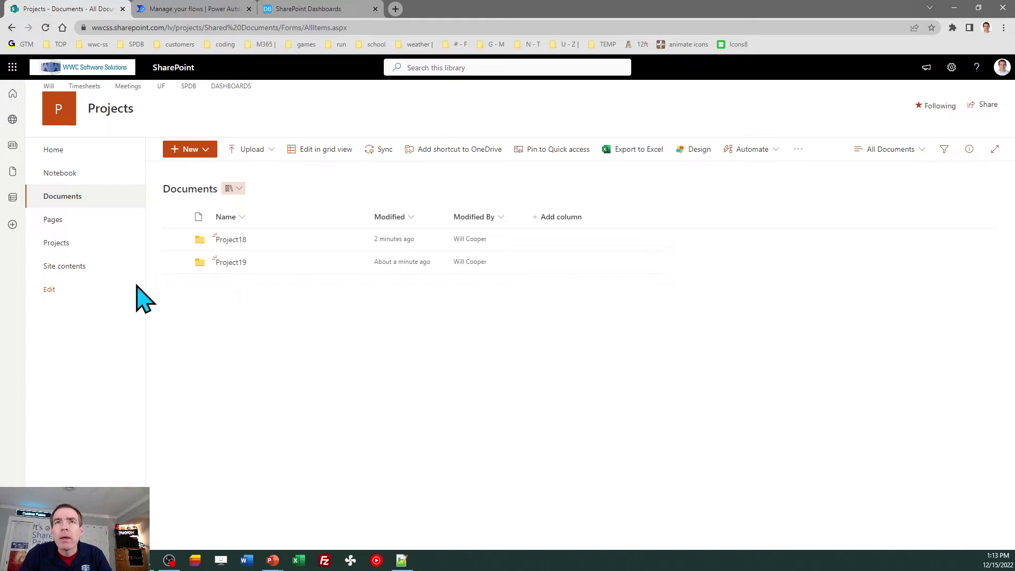
left_click(56, 243)
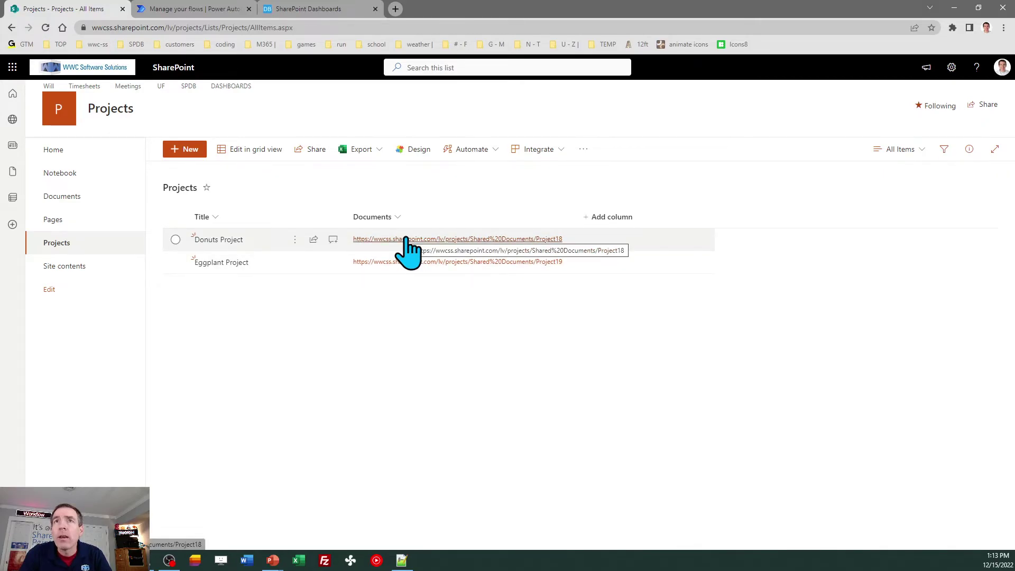
left_click(406, 239)
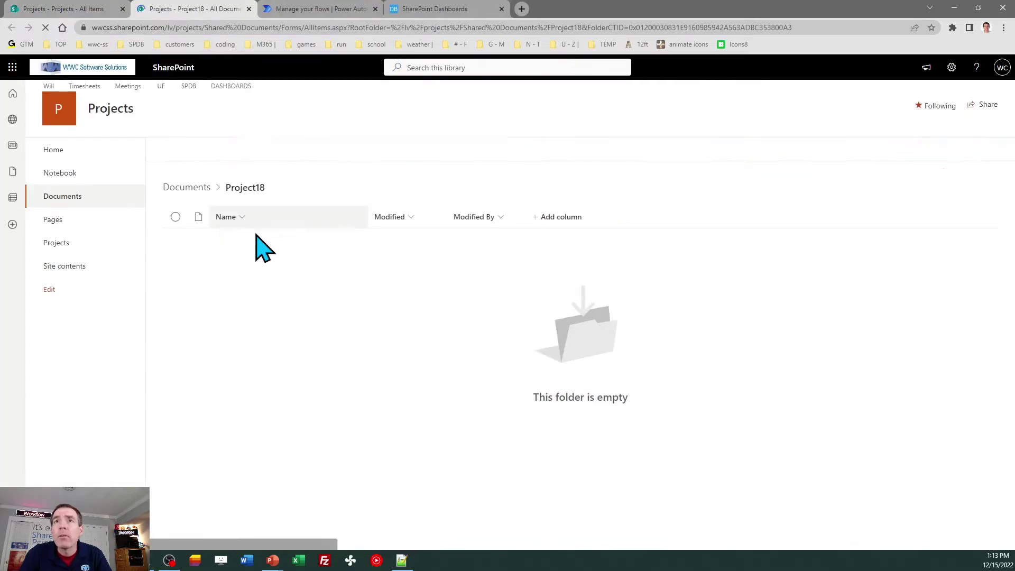
left_click(248, 9)
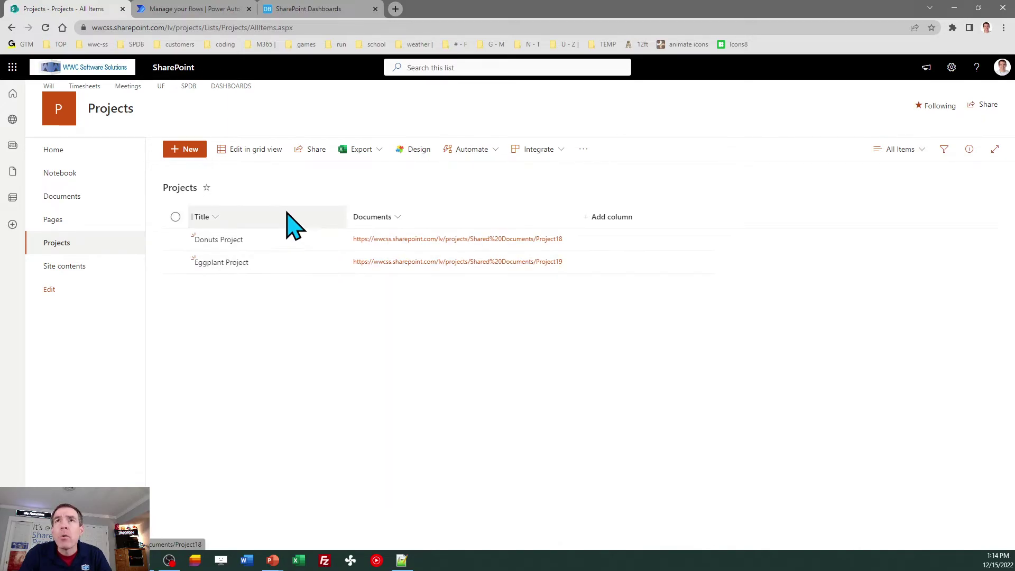
Set the Button / Hyperlink template's icon to ArrangeSendBackward and copy its formatting JSON.
left_click(305, 9)
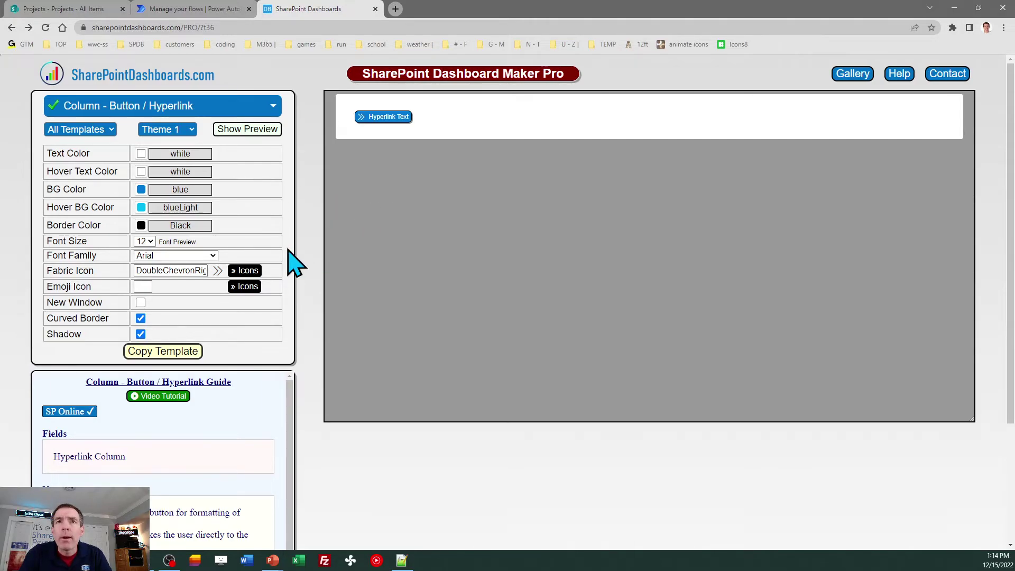
left_click(248, 271)
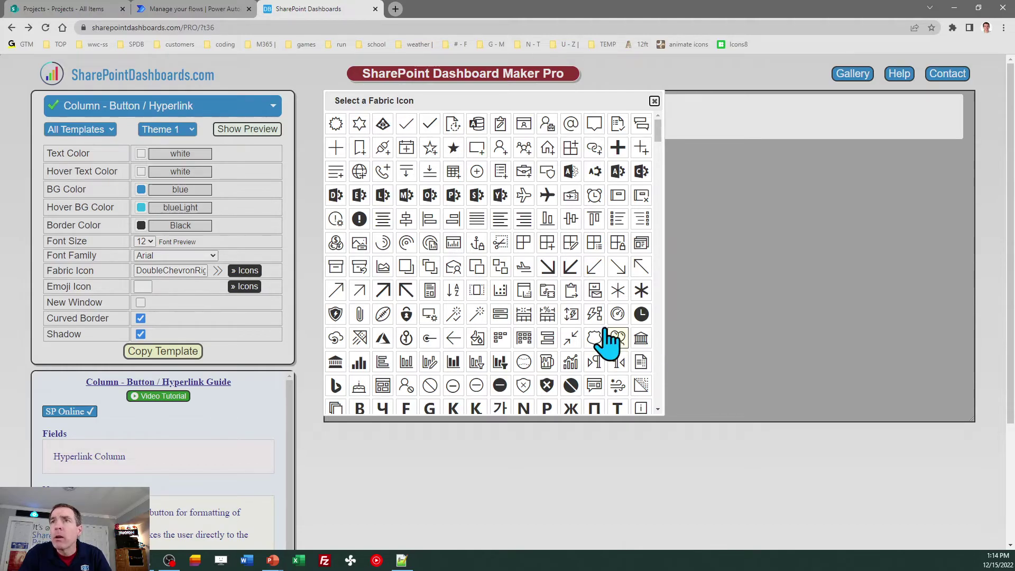
left_click(483, 269)
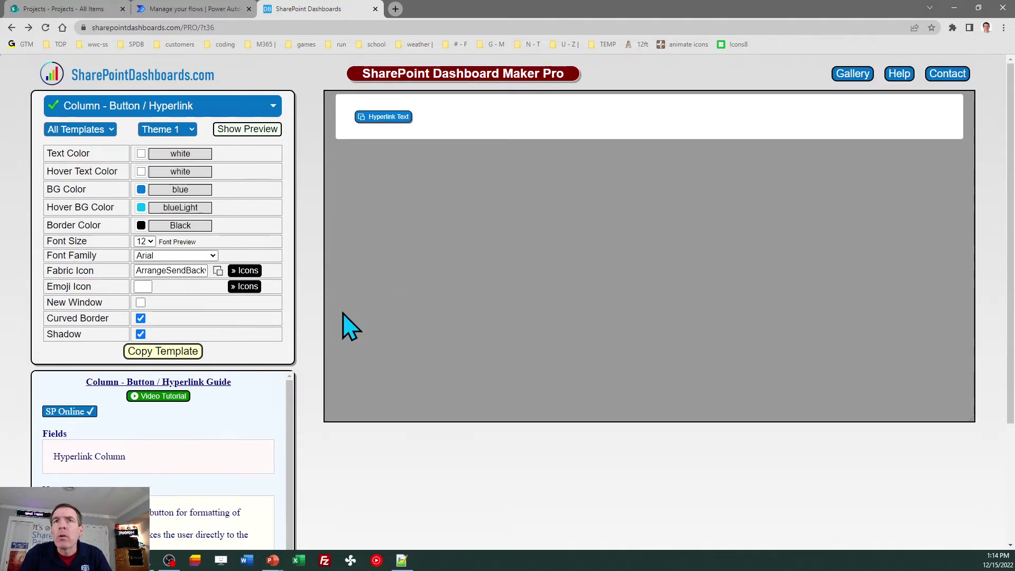
left_click(184, 366)
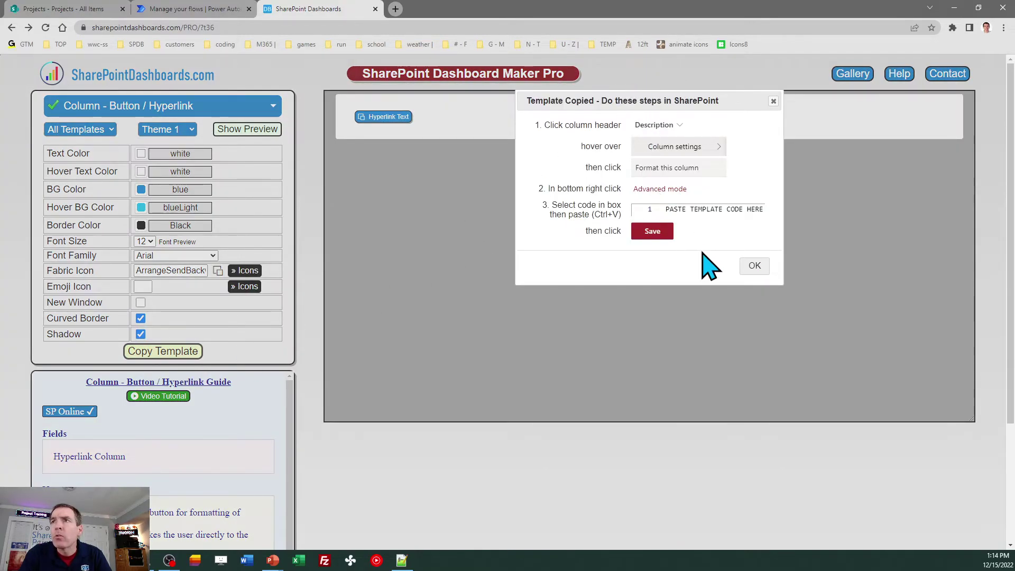
left_click(754, 267)
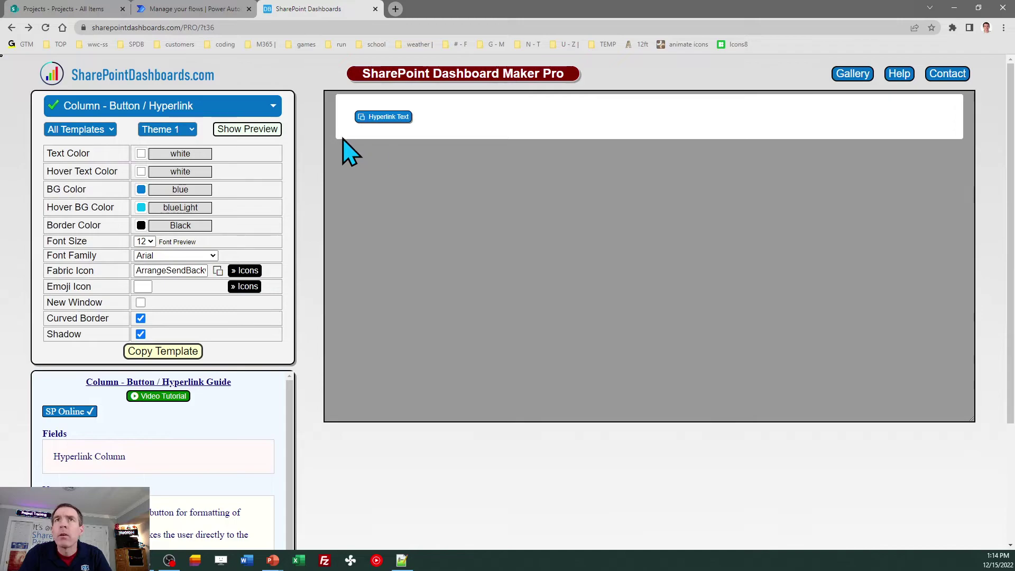
Replace the Documents column's advanced-mode formatting with the copied template JSON and save it.
left_click(75, 9)
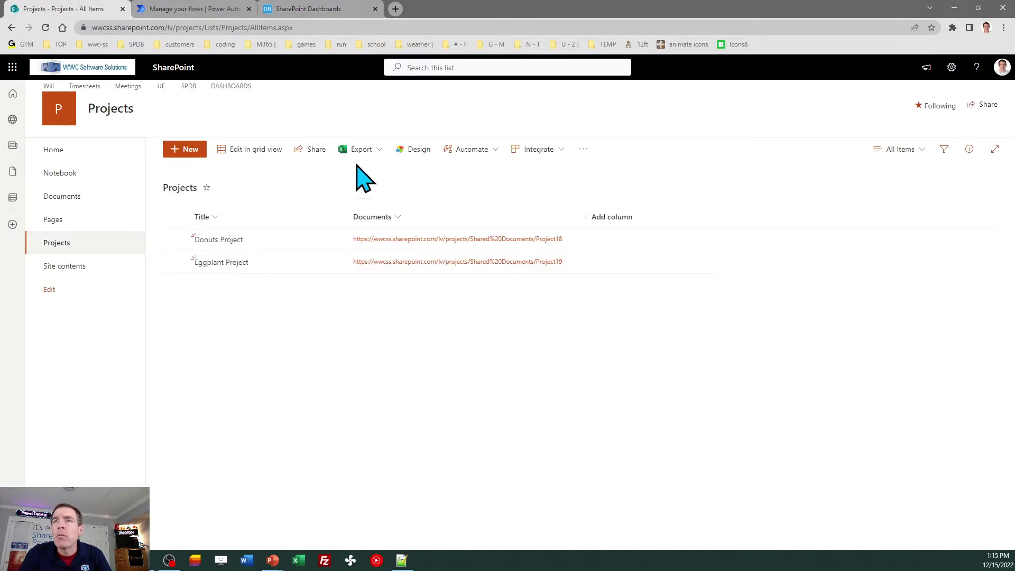
left_click(400, 215)
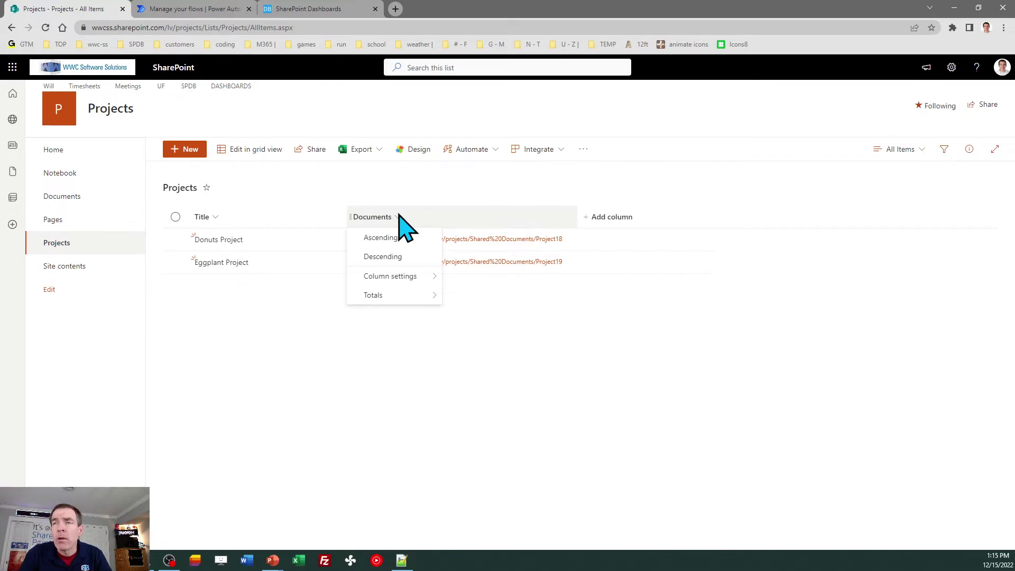
mouse_move(421, 276)
left_click(478, 295)
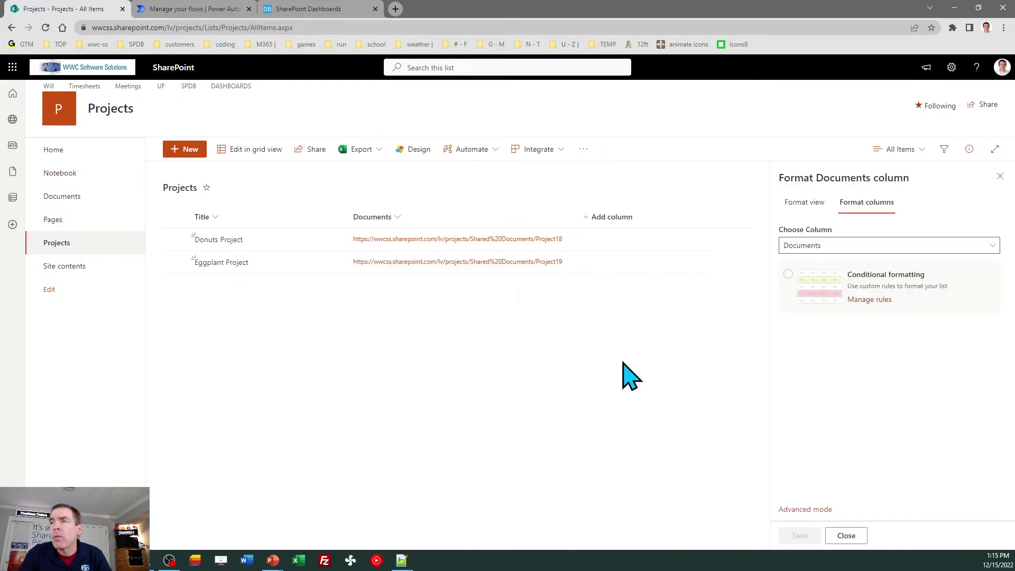
left_click(809, 509)
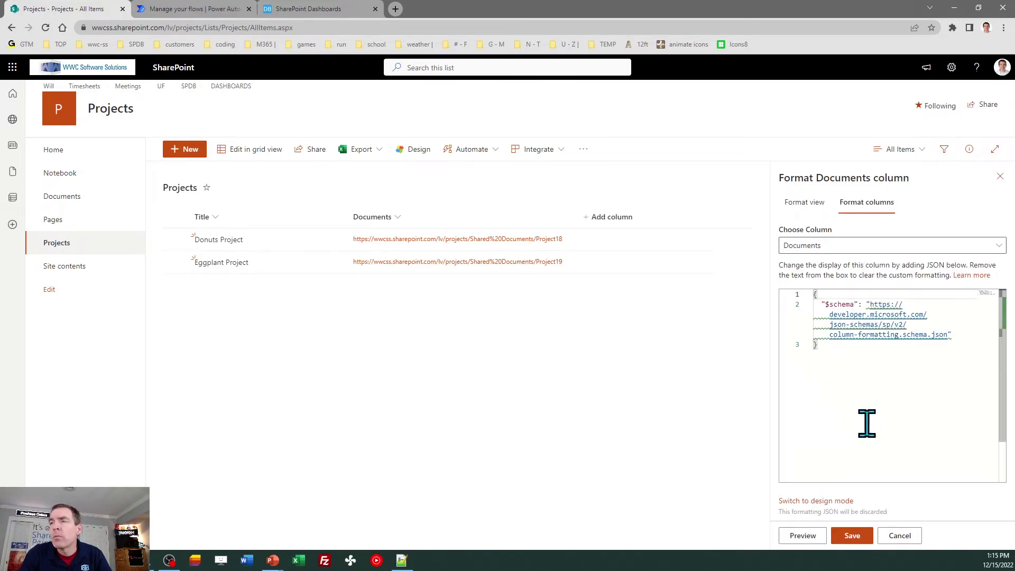
key("ctrl+a")
key("ctrl+v")
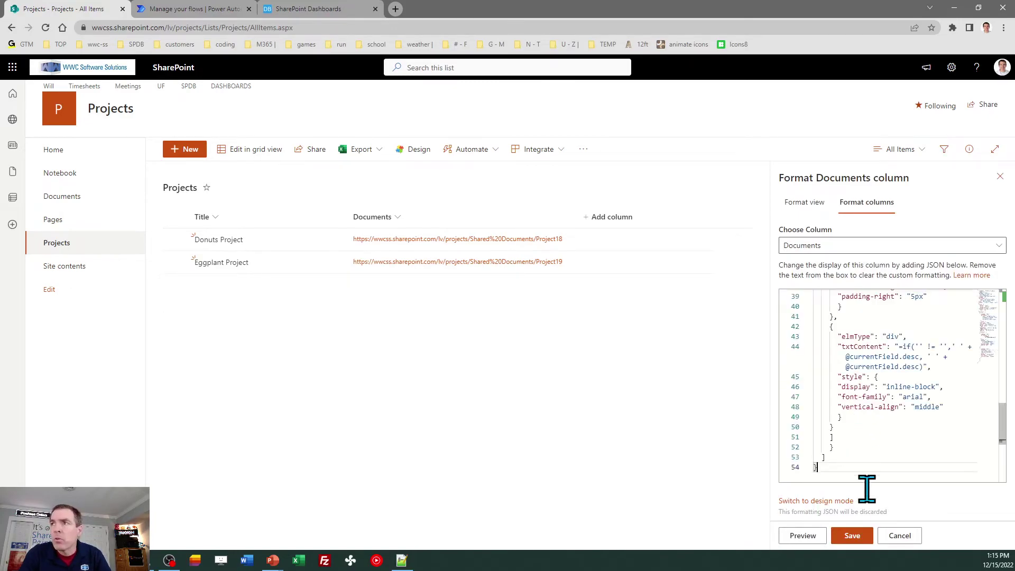
left_click(852, 535)
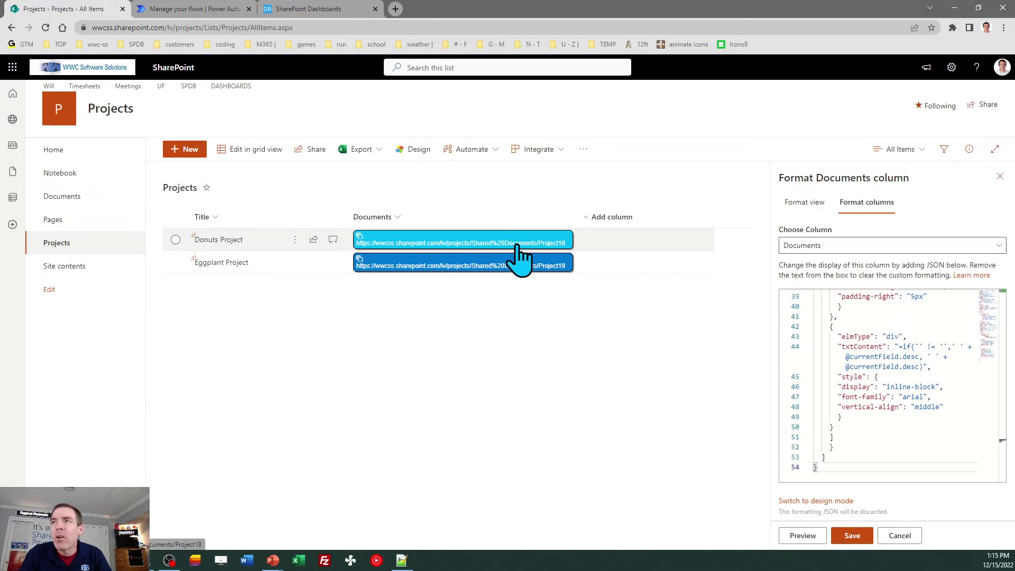
Change the txtContent expression on line 44 to "Documents" and save the column formatting.
left_click(926, 358)
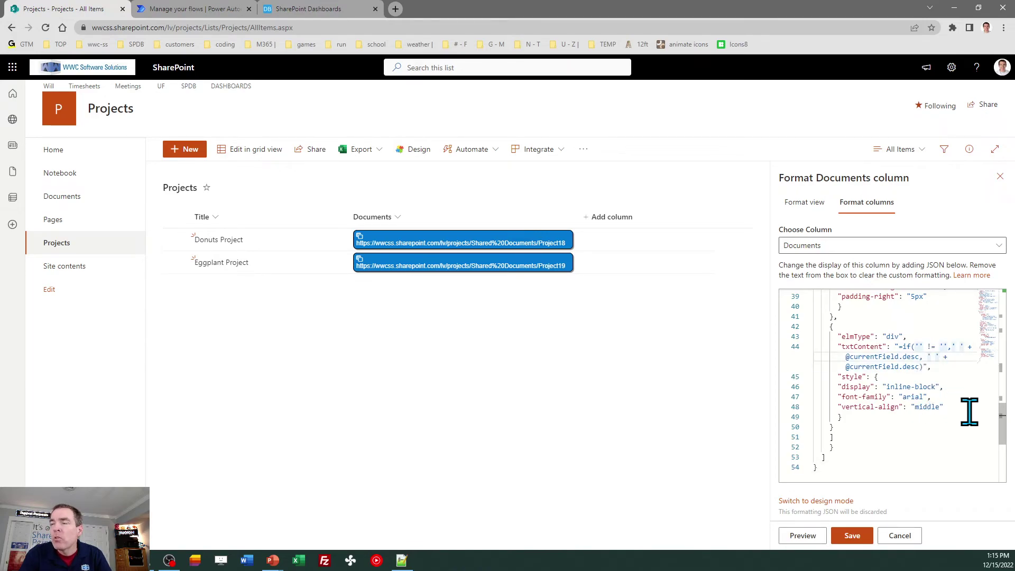
key("Down")
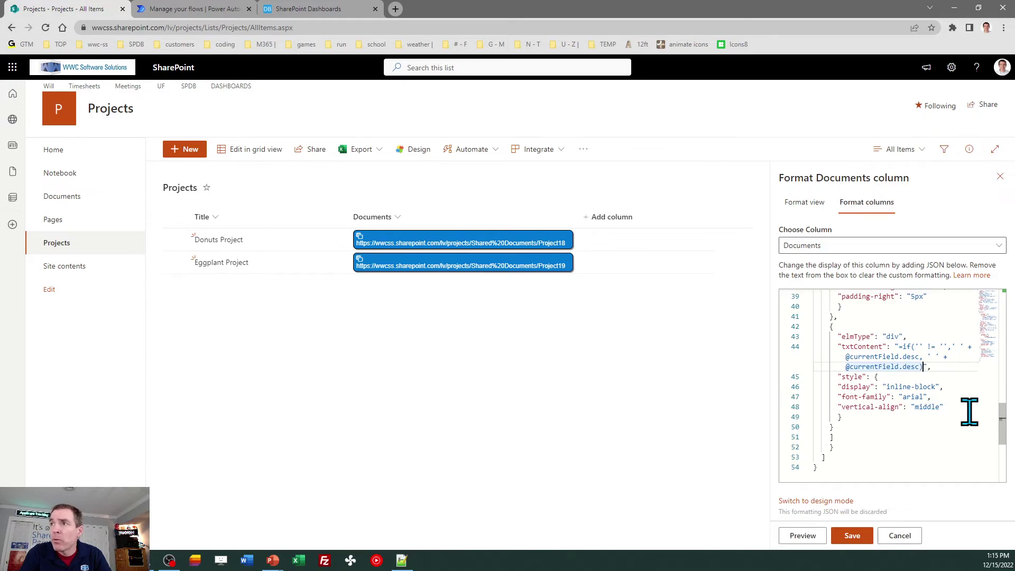
key("shift+Up")
key("shift+Up")
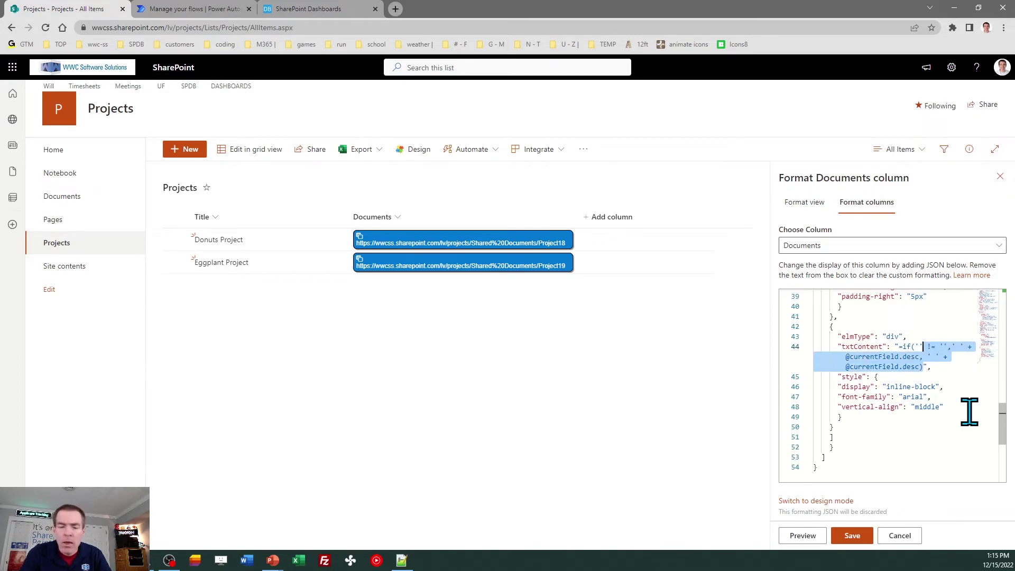
key("BackSpace")
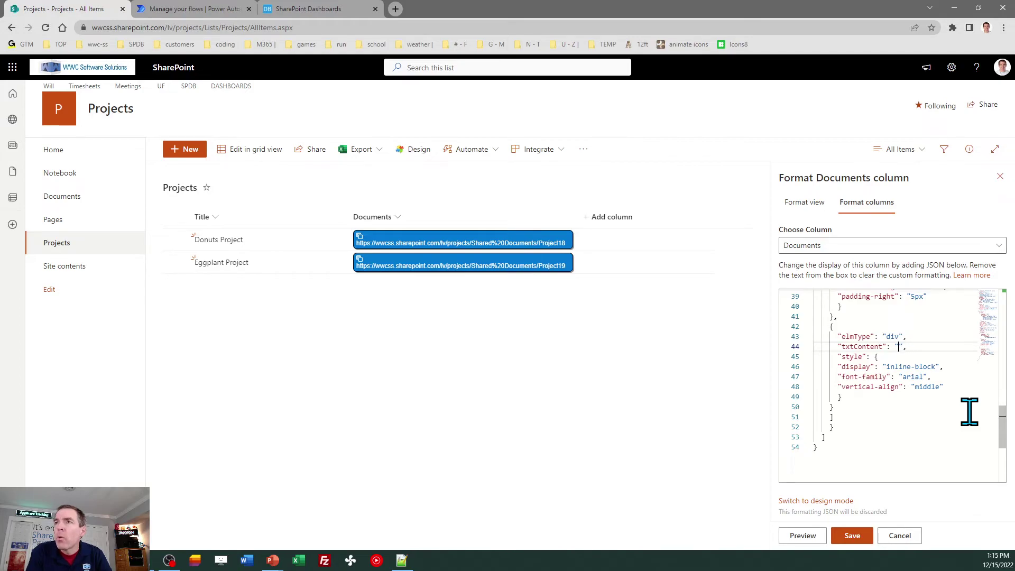
type("Doc")
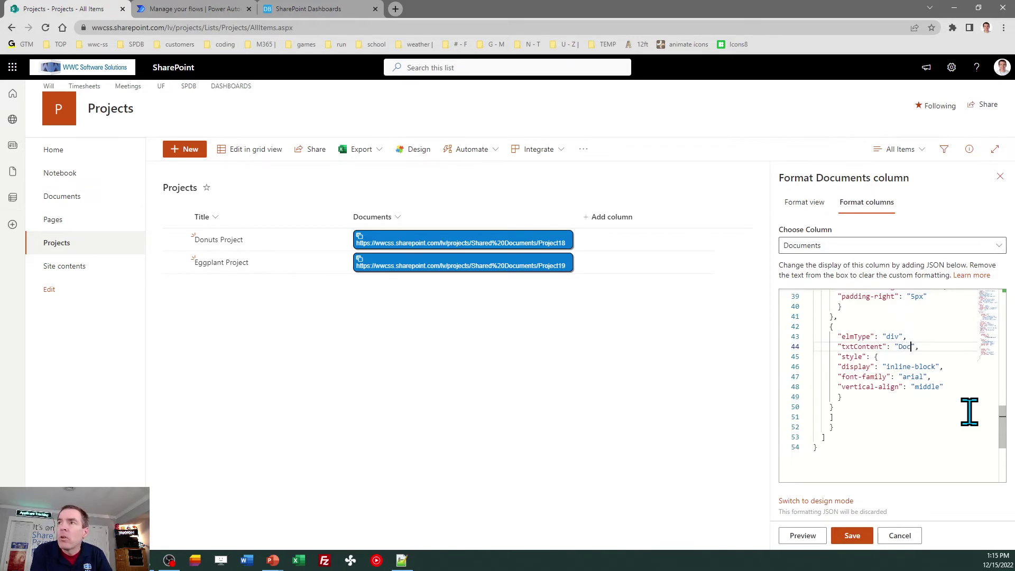
type("uments")
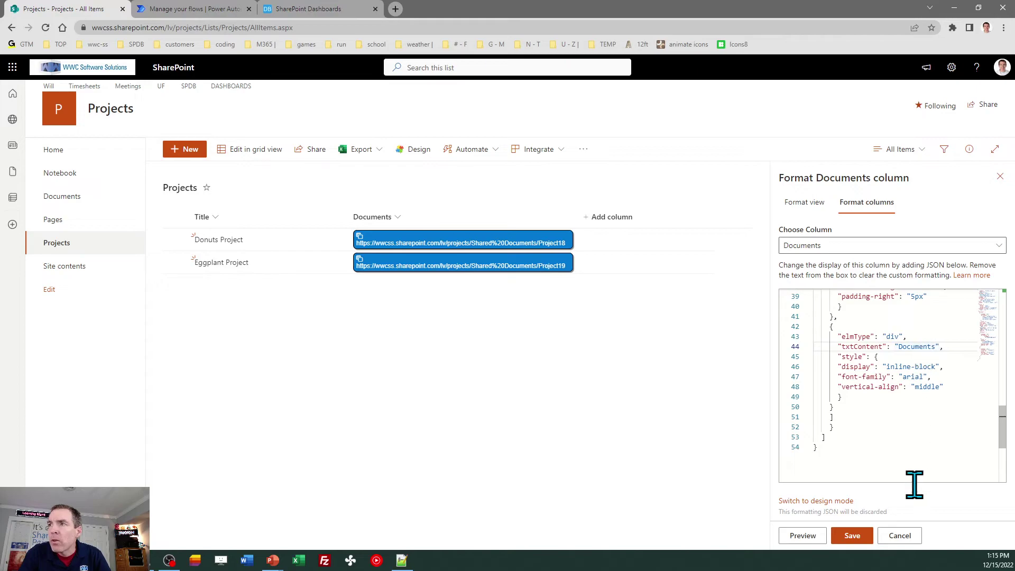
left_click(860, 535)
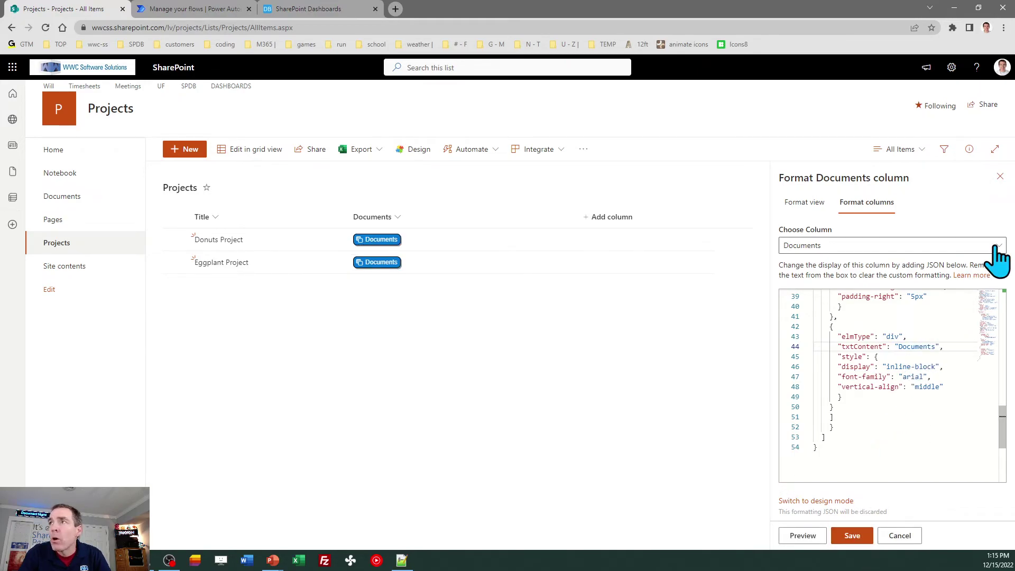
Close the format pane and verify the Donuts Project button opens its empty Project18 folder.
left_click(999, 176)
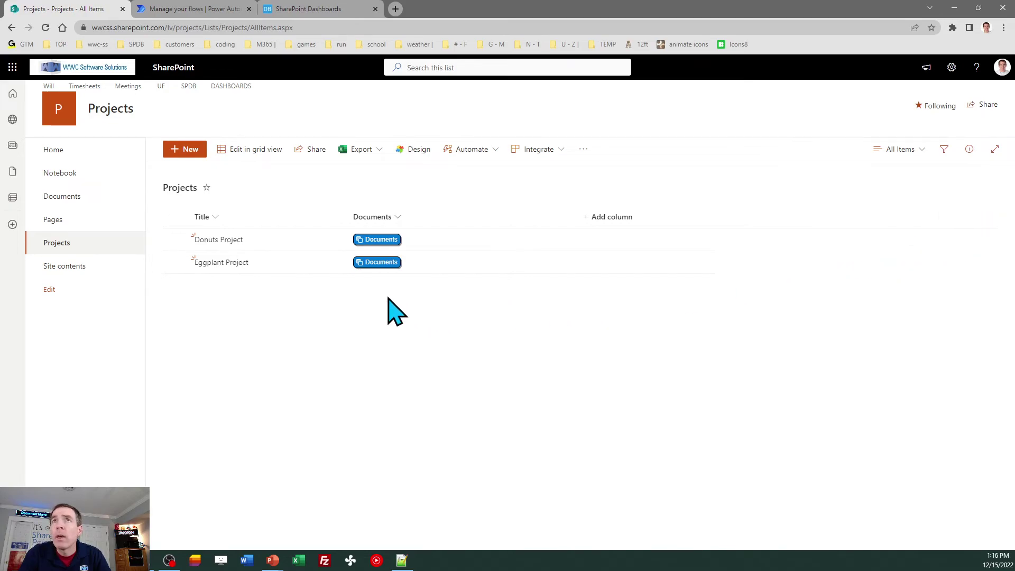
left_click(376, 241)
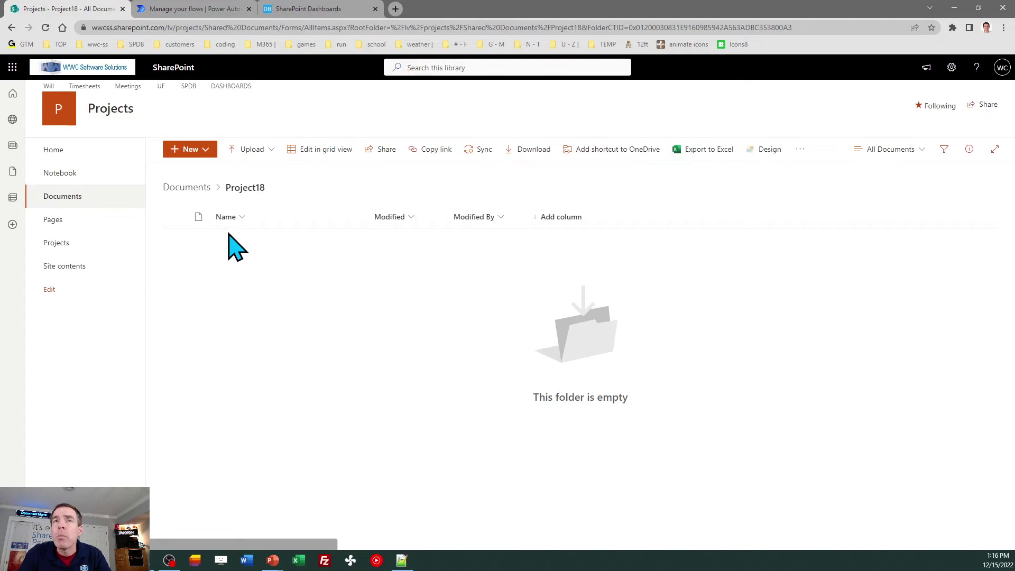
left_click(12, 29)
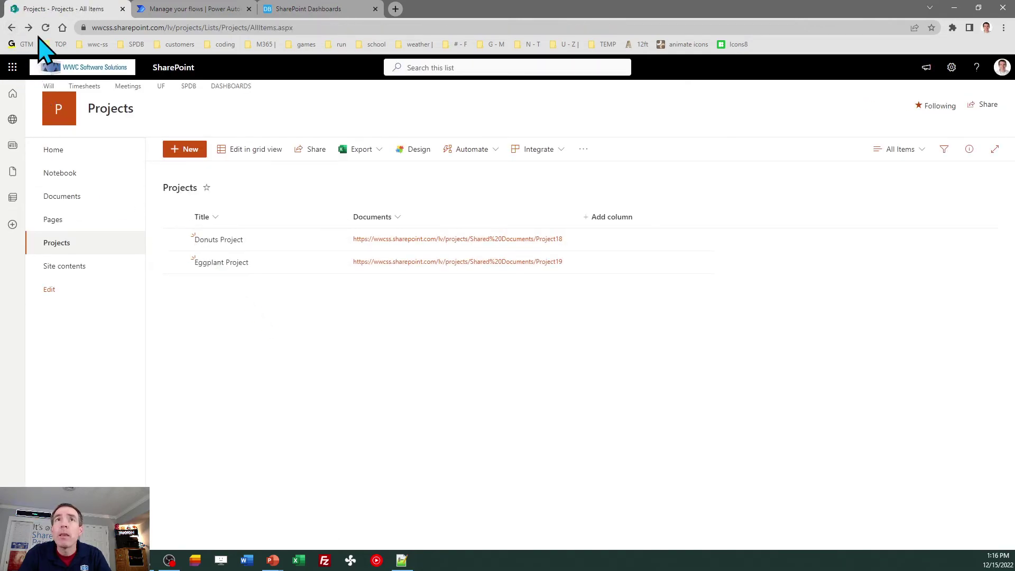
left_click(46, 28)
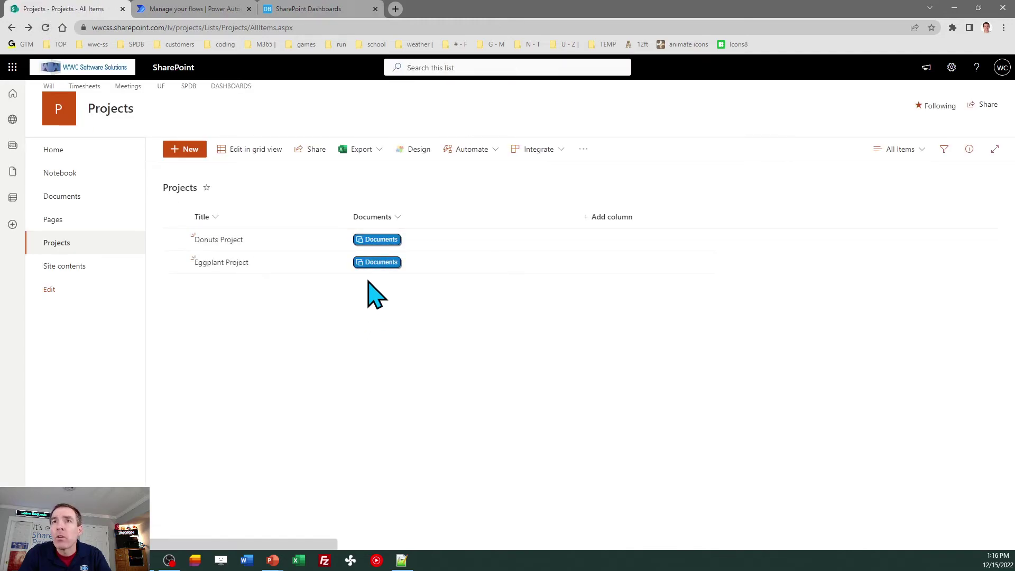
left_click(371, 242)
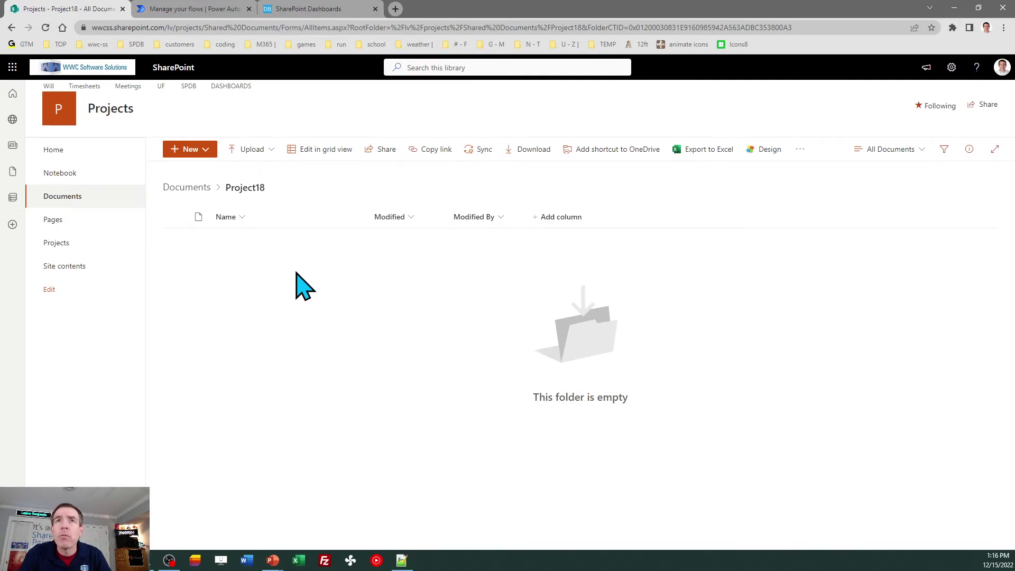
left_click(60, 243)
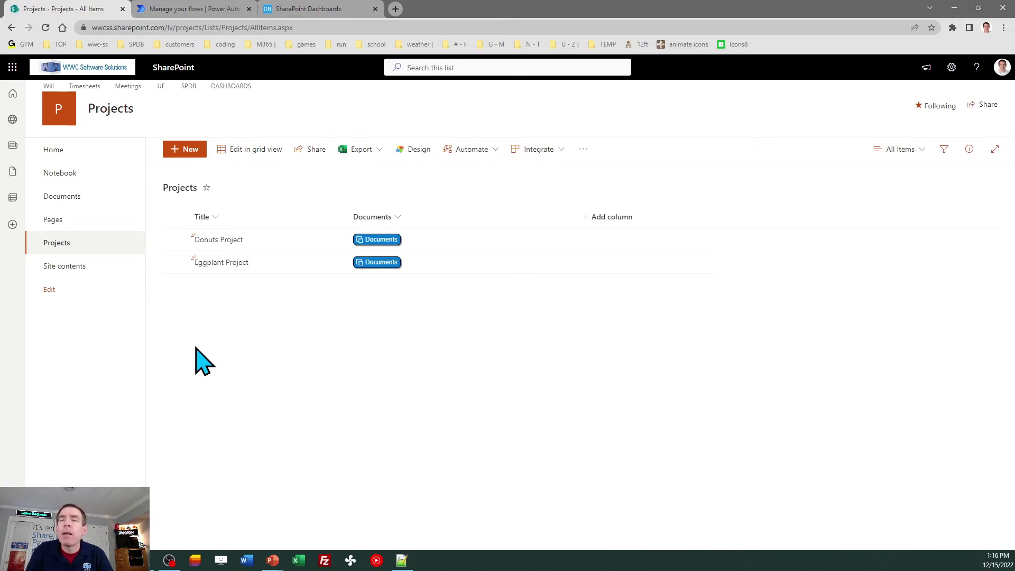
Create a Projects list item titled 'Figs Project' and save it.
left_click(188, 149)
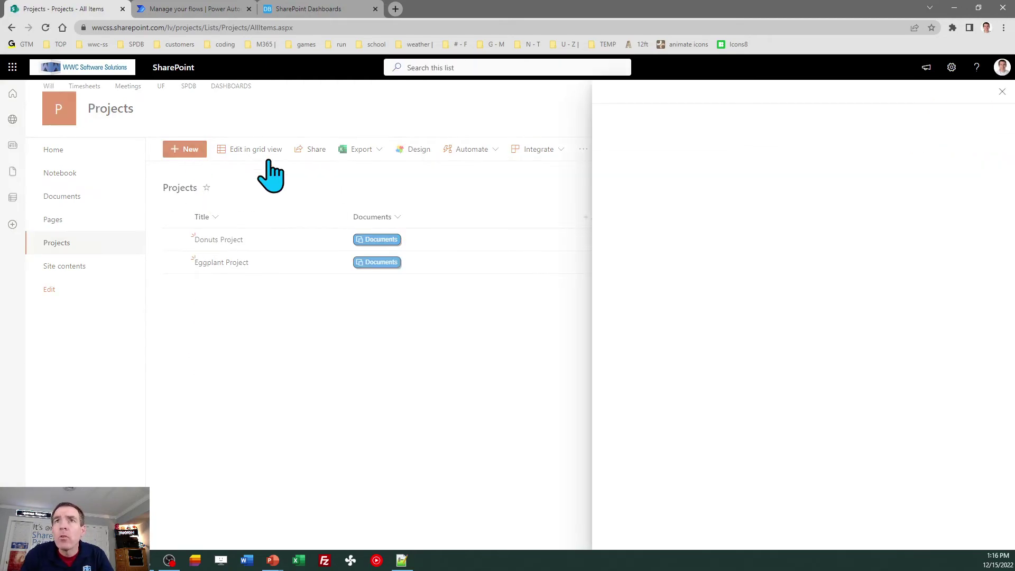
type("Figs Project")
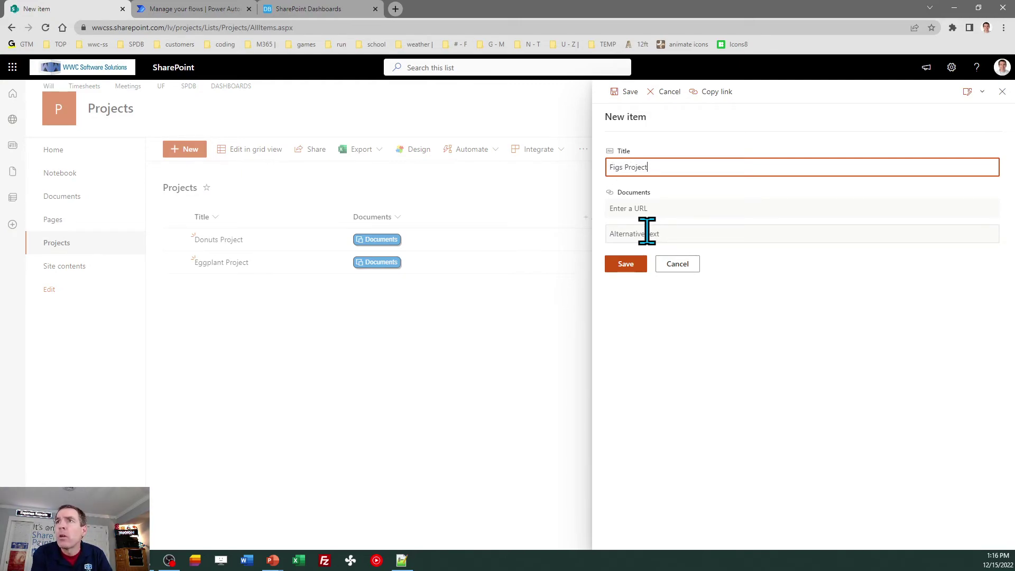
left_click(624, 265)
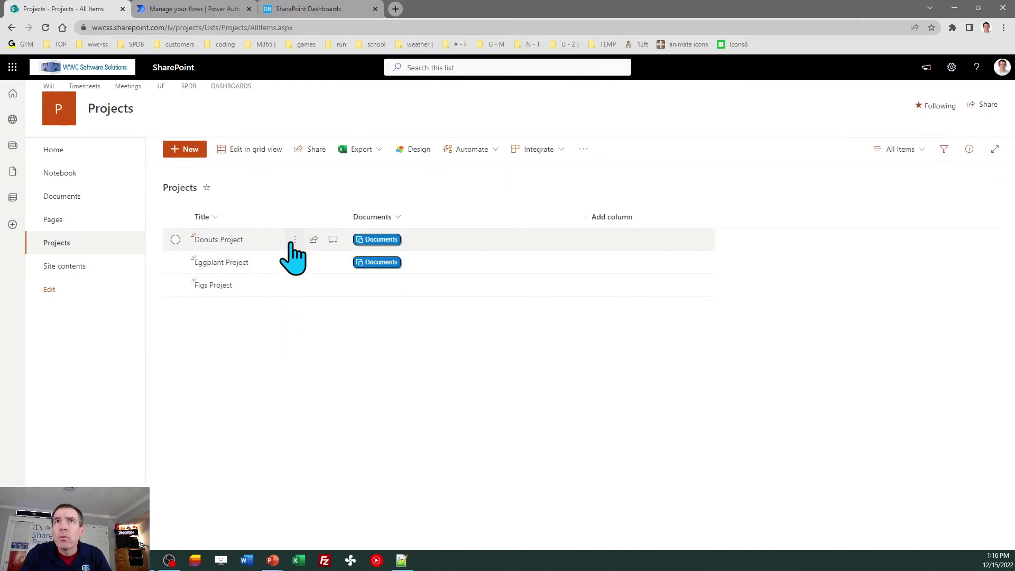
Refresh the flow's run history until a third run at 01:17 PM, triggered by Figs Project, shows Succeeded.
left_click(189, 9)
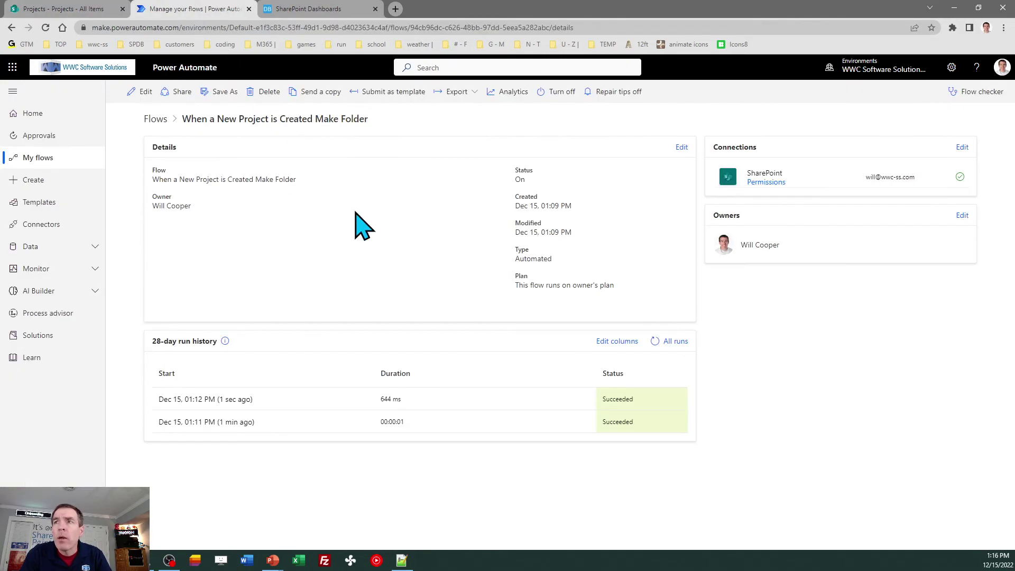
left_click(655, 341)
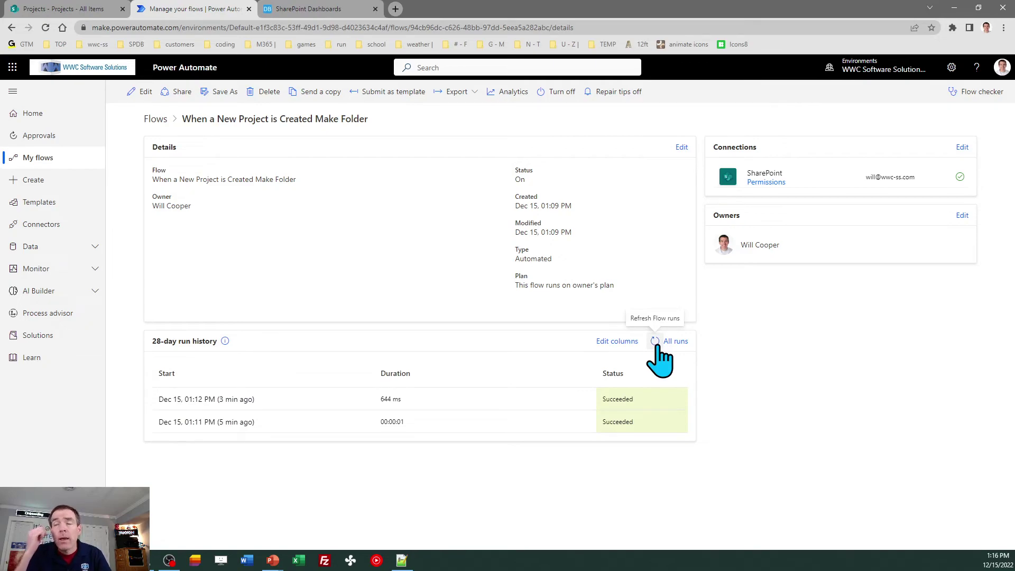
left_click(656, 344)
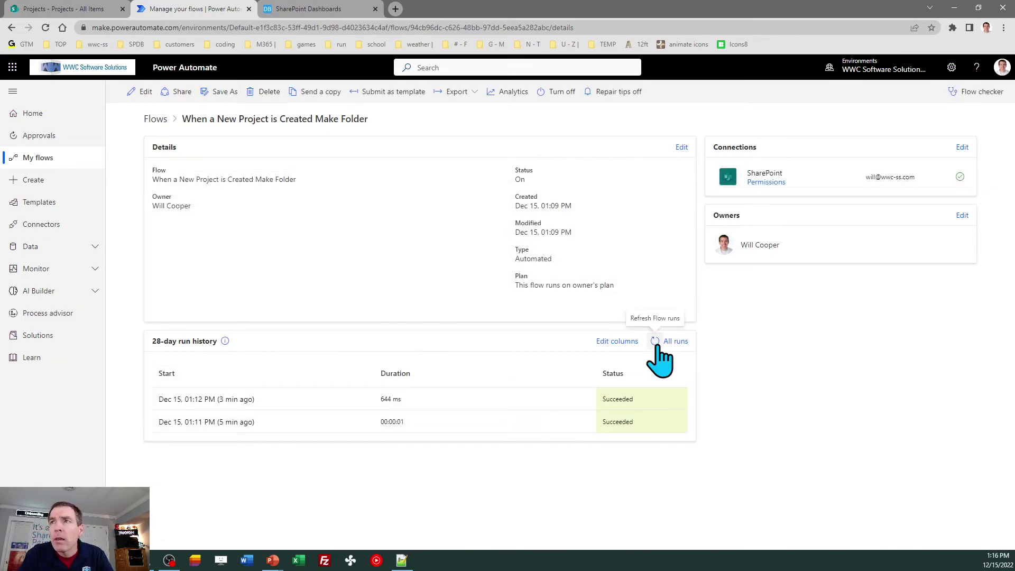
left_click(656, 342)
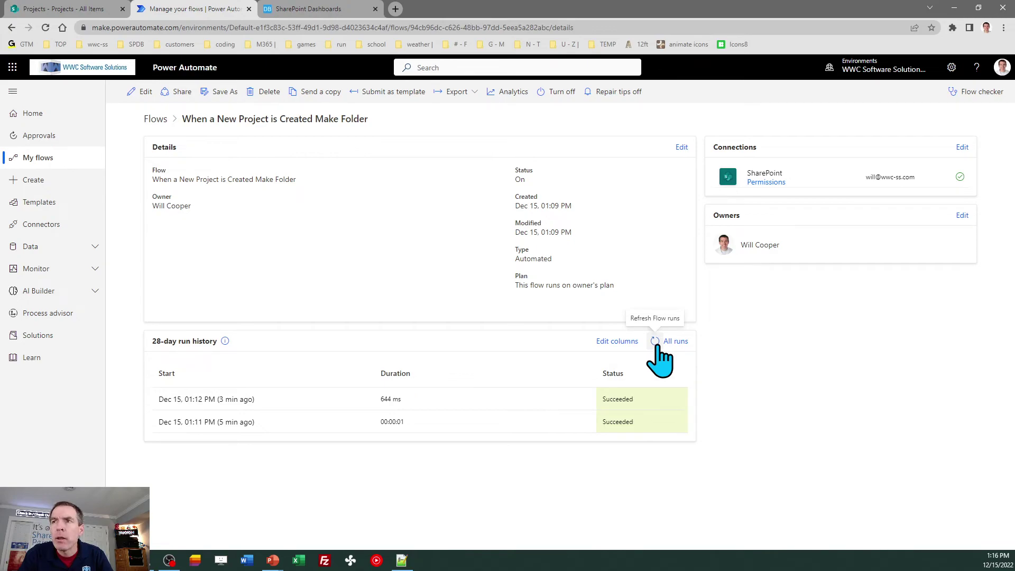
left_click(656, 342)
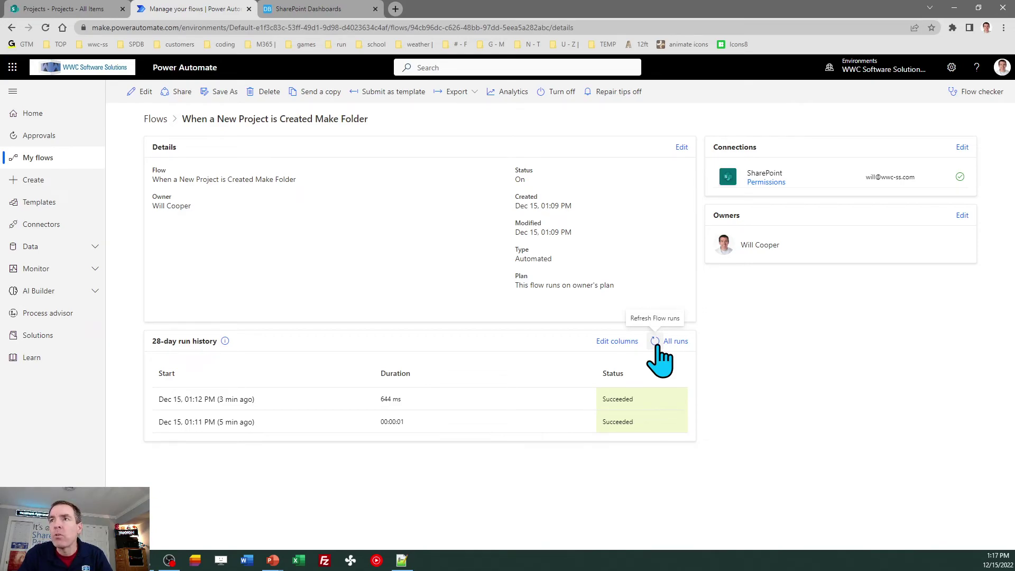
left_click(657, 343)
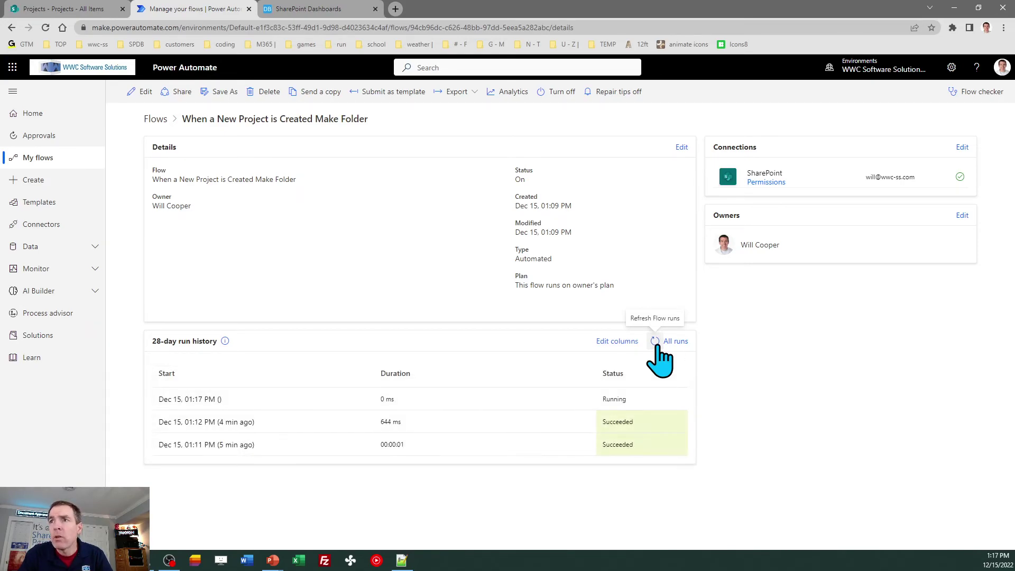
left_click(656, 343)
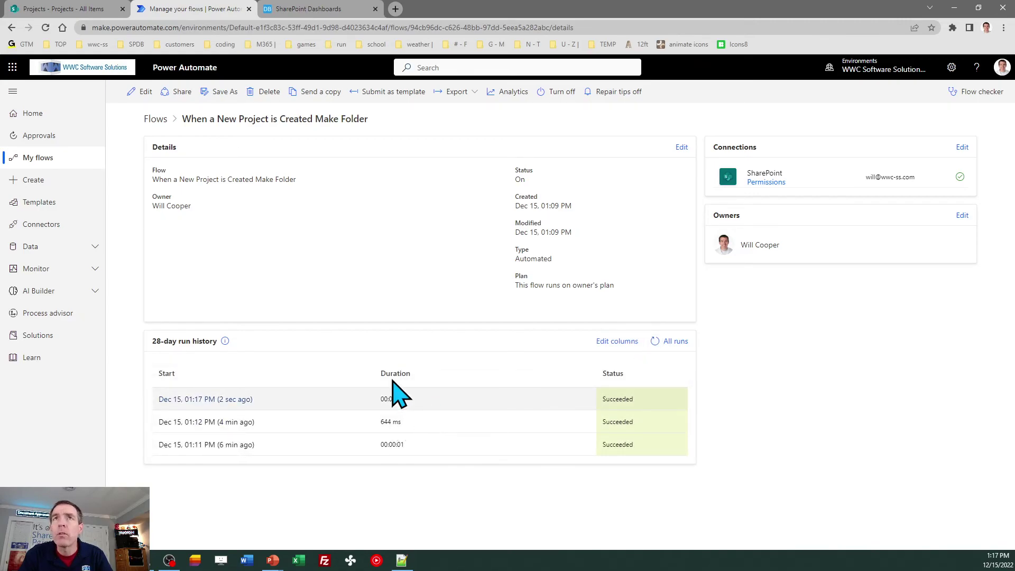
Reload the SharePoint Projects list and check the Documents library for the new folder.
left_click(66, 9)
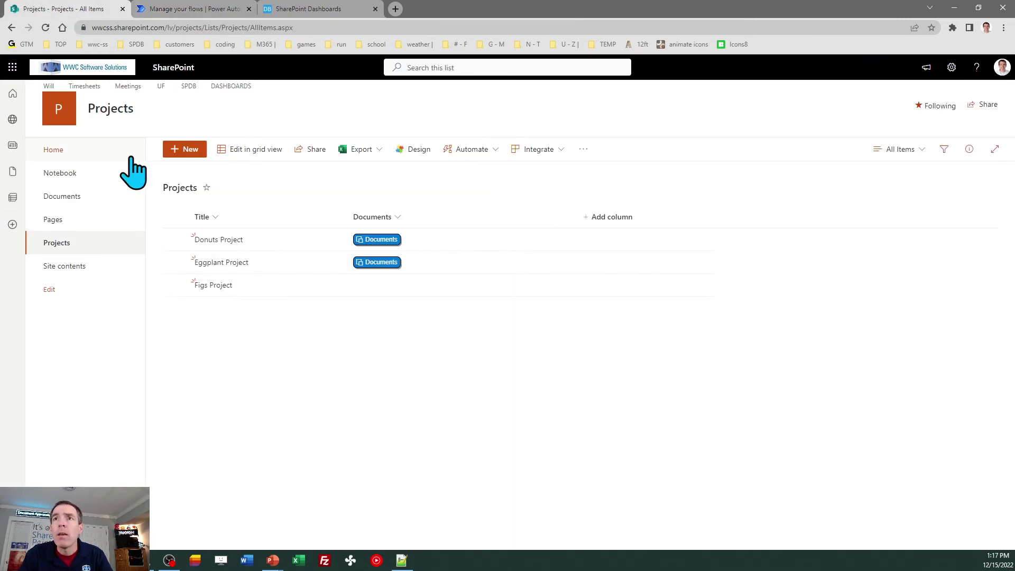
left_click(45, 28)
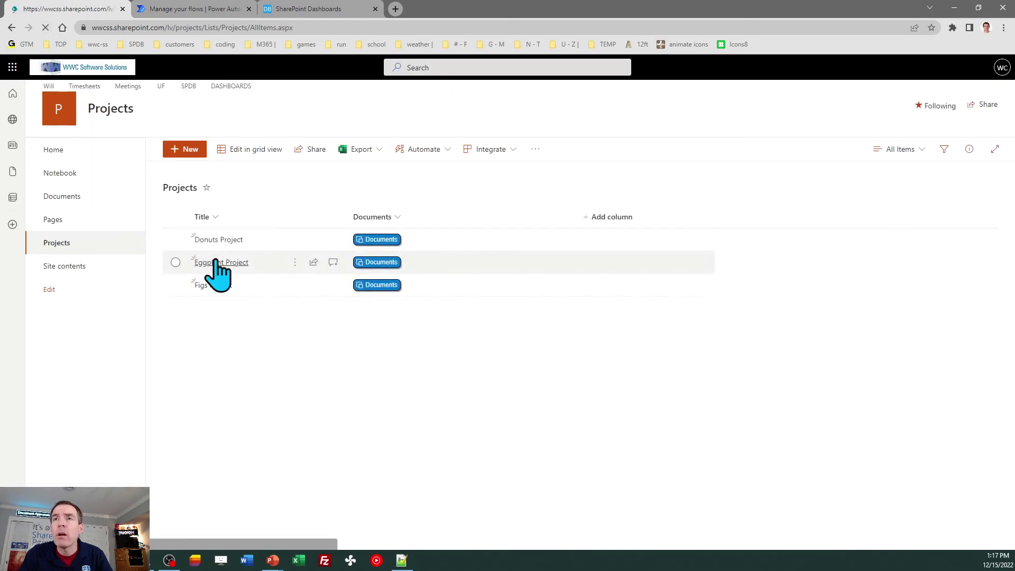
left_click(60, 197)
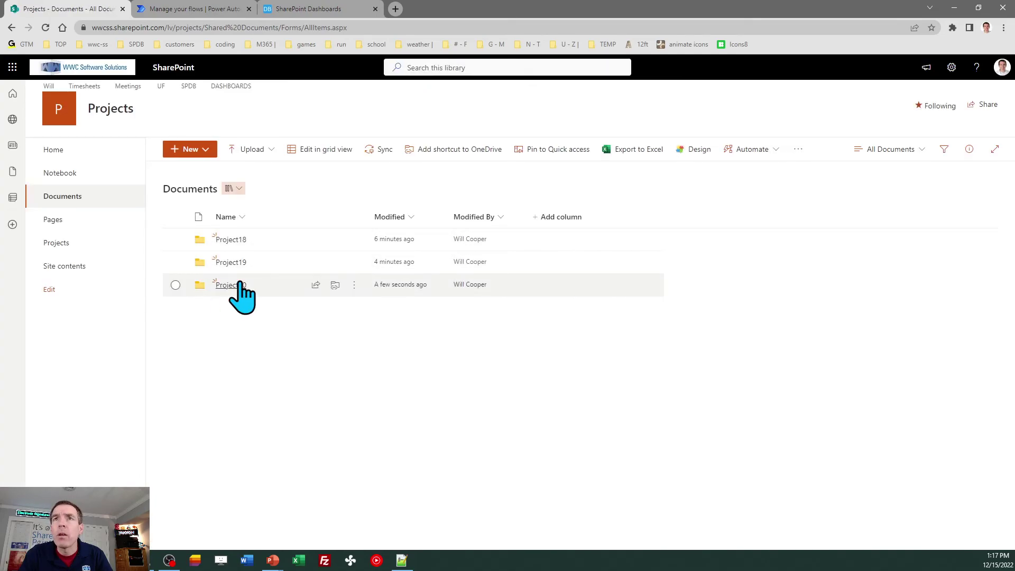
Confirm Figs Project's Documents button opens the new, empty Project20 folder, then return to Projects.
left_click(58, 245)
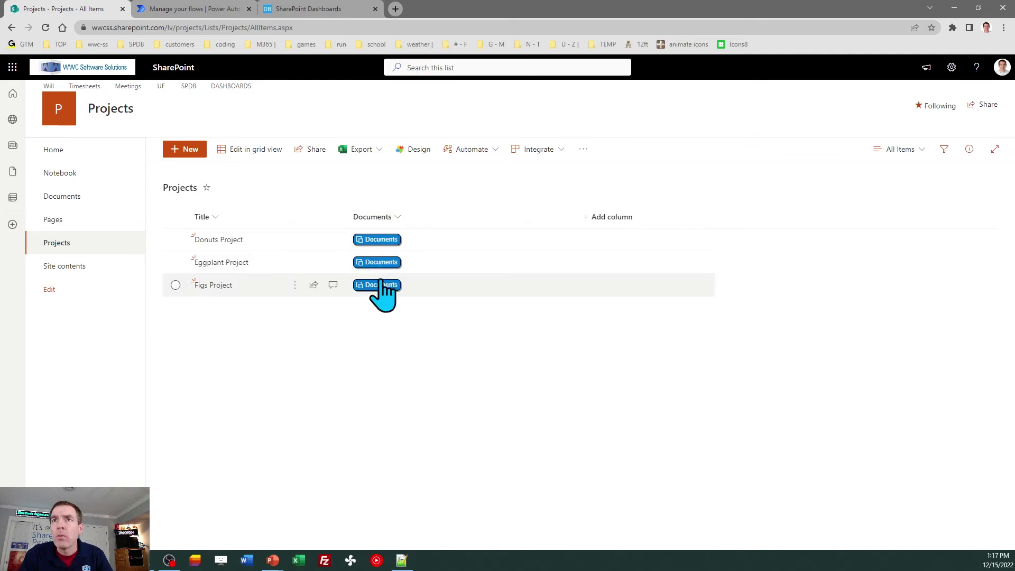
left_click(378, 286)
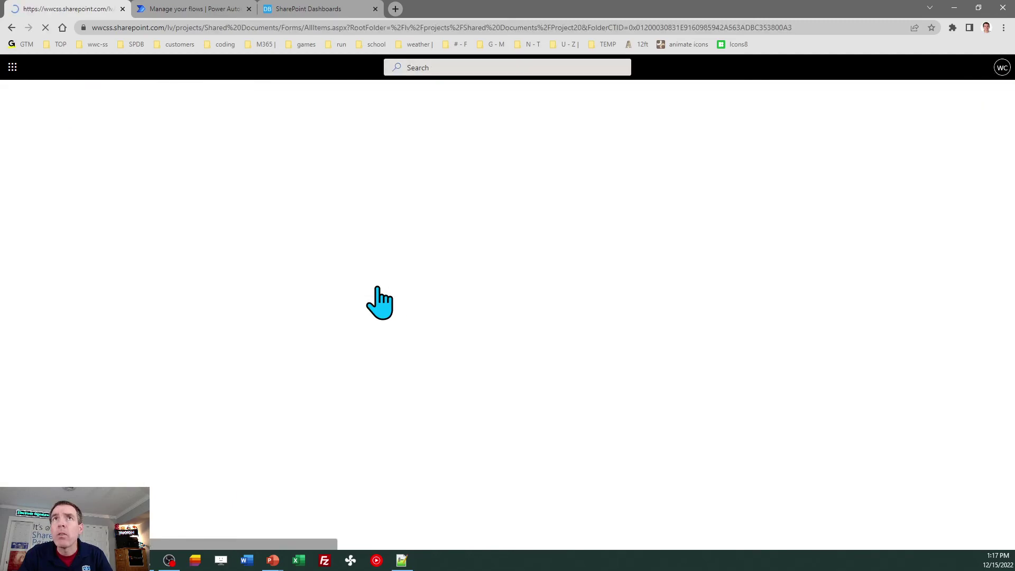
left_click(12, 27)
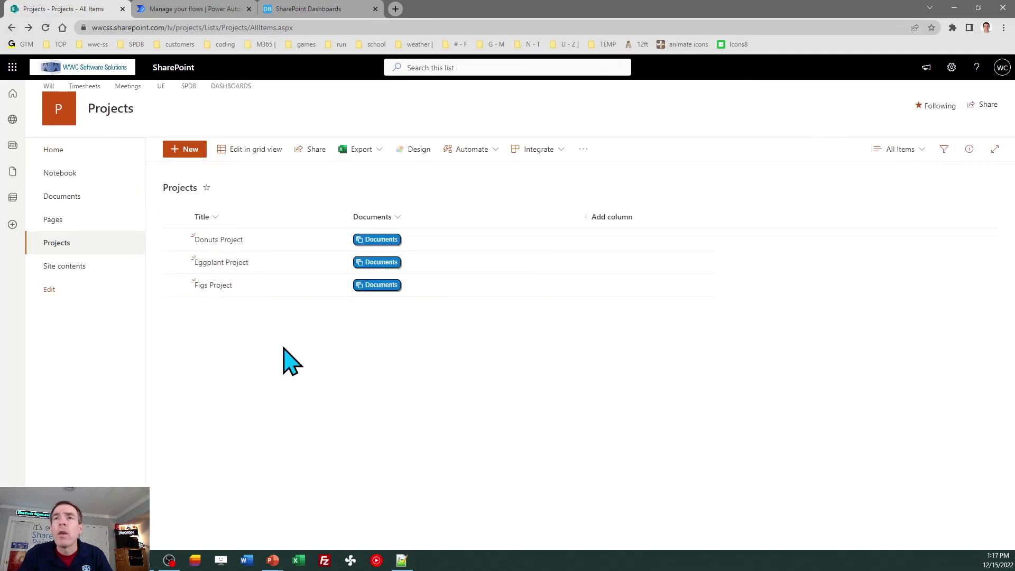